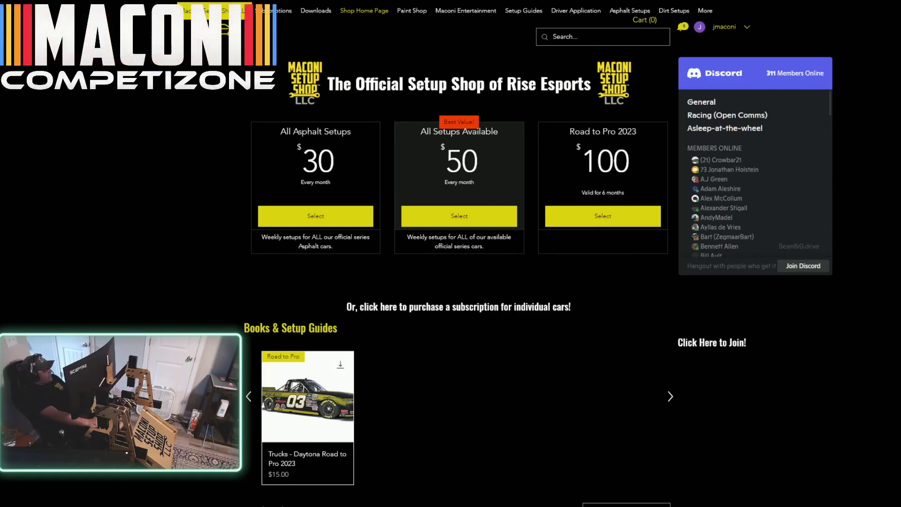
- Switch to the Setup Tutorial folder holding the two downloaded setup zips
key("alt+Tab")
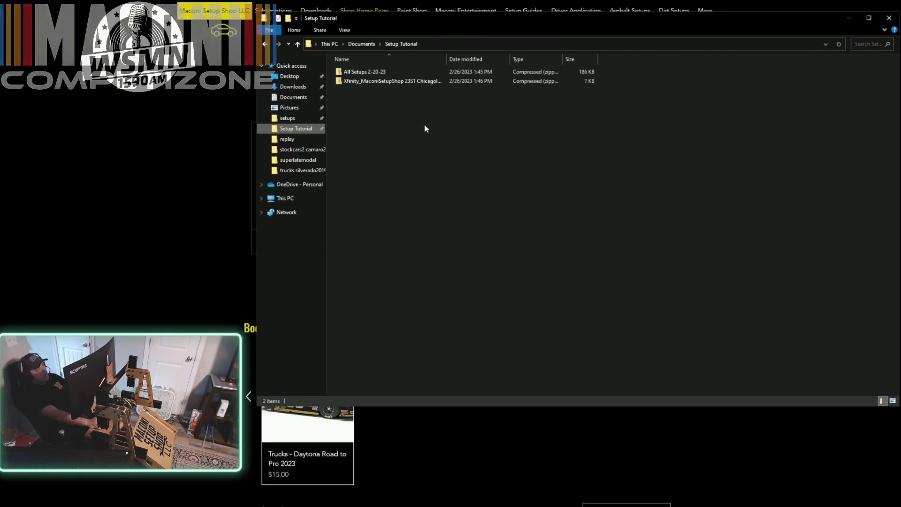
- Extract all files from the Xfinity Chicagoland zip into its suggested folder
left_click(408, 86)
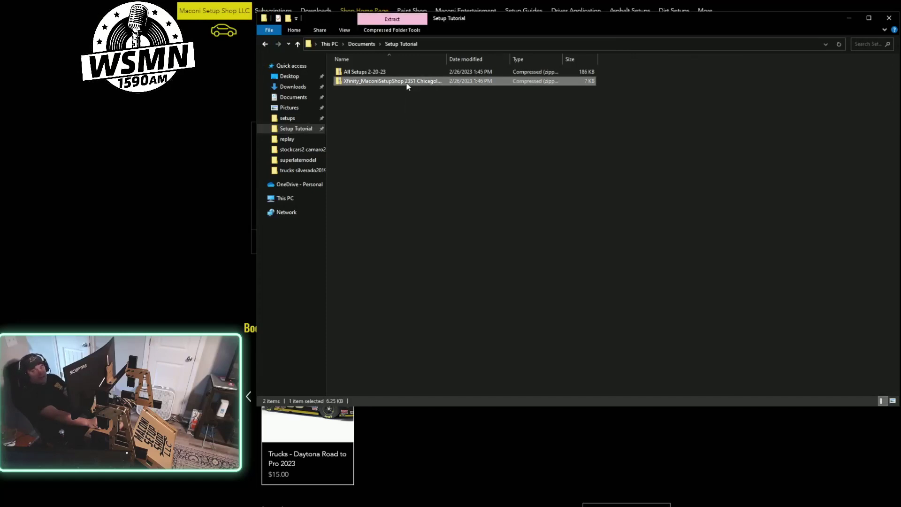
right_click(407, 85)
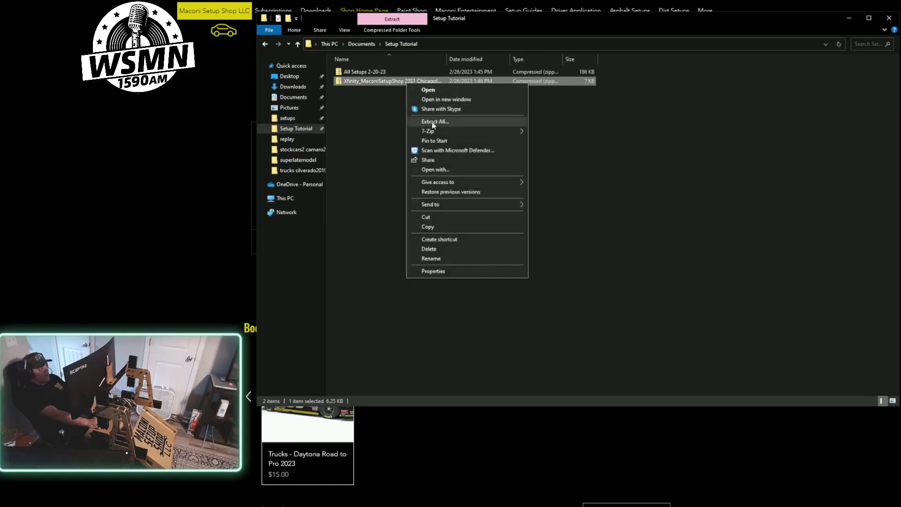
mouse_move(450, 131)
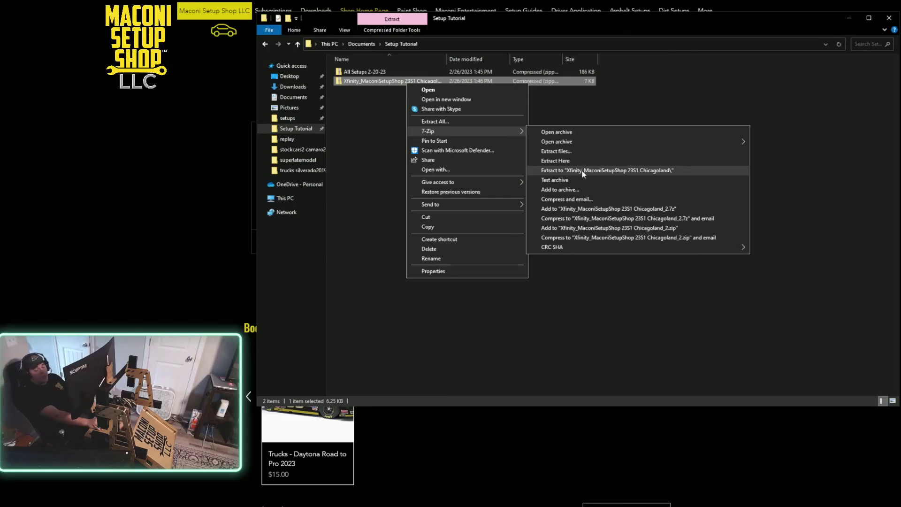
left_click(587, 112)
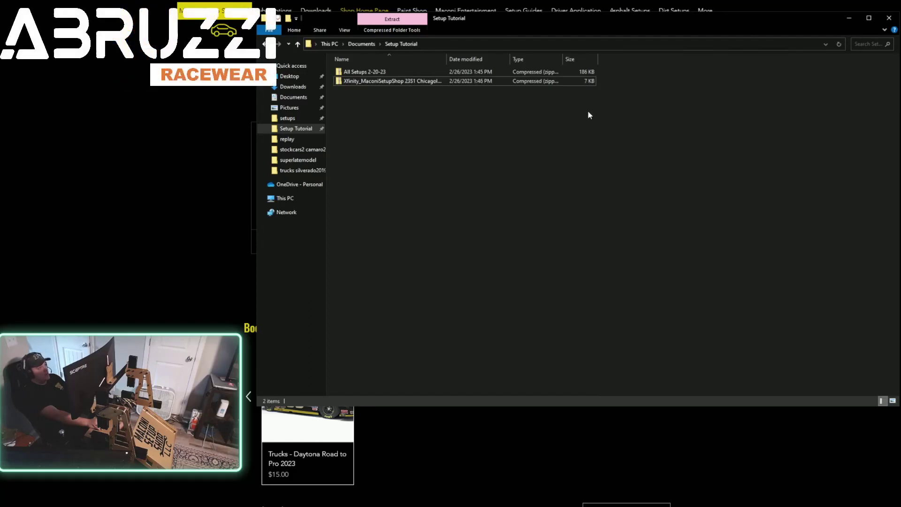
left_click(390, 85)
left_click(398, 29)
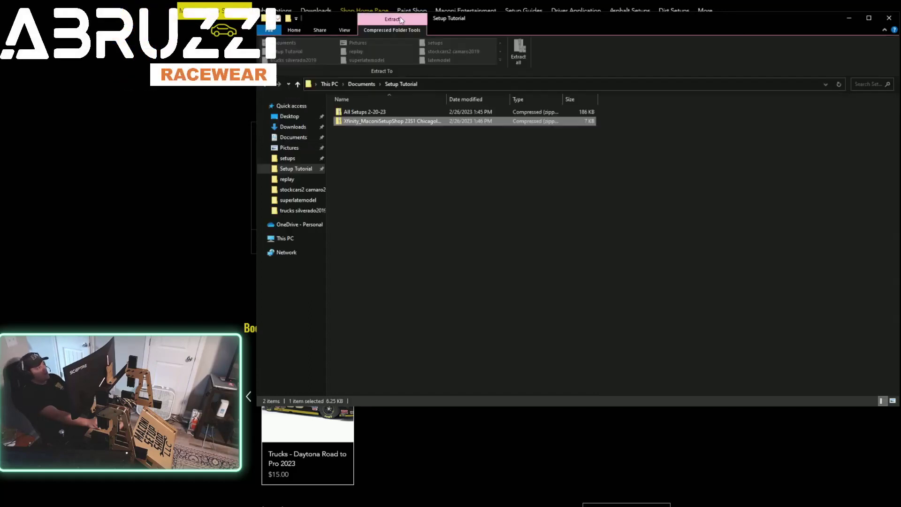
left_click(521, 55)
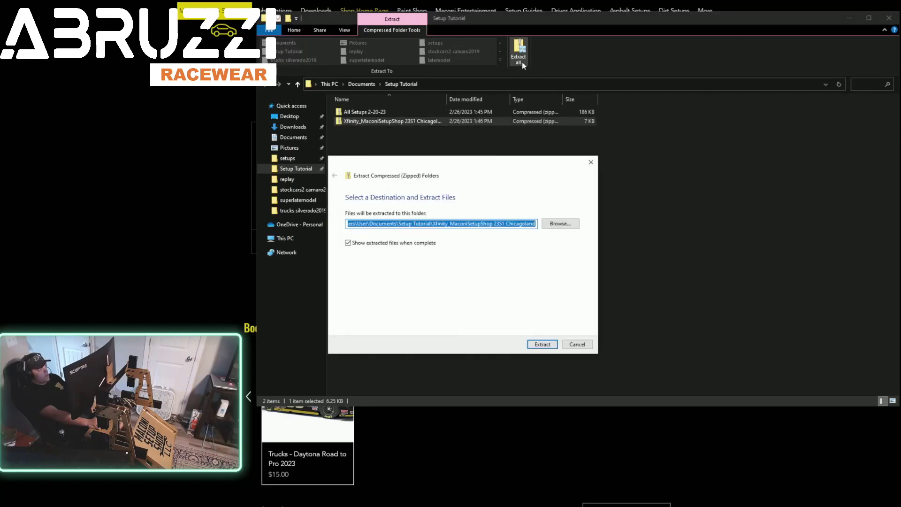
left_click(542, 345)
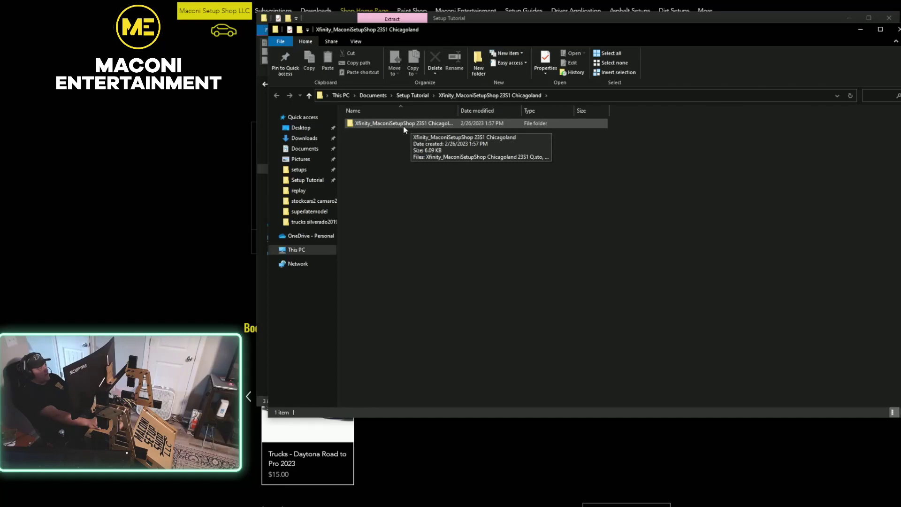
- Copy the extracted Xfinity_MaconiSetupShop 23S1 Chicagoland folder
right_click(392, 124)
left_click(421, 254)
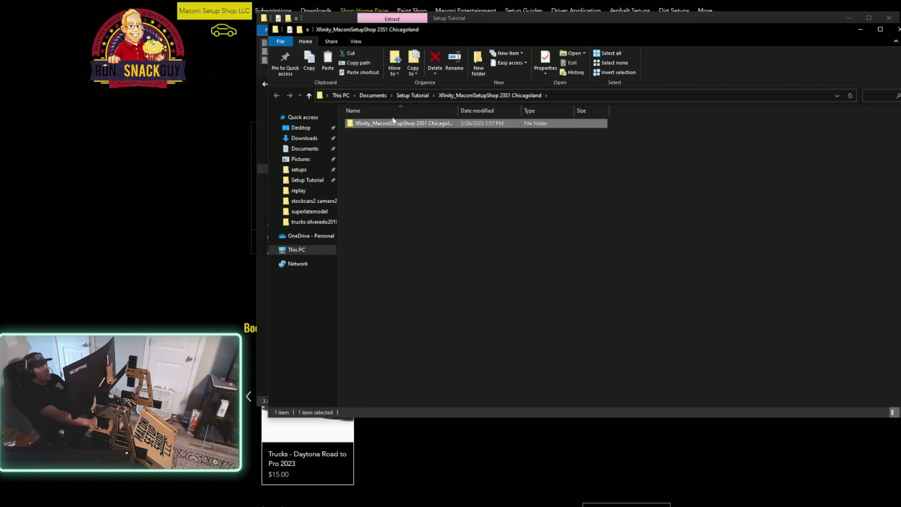
- Go from Documents into iRacing\setups and scroll through the car folders
left_click(382, 96)
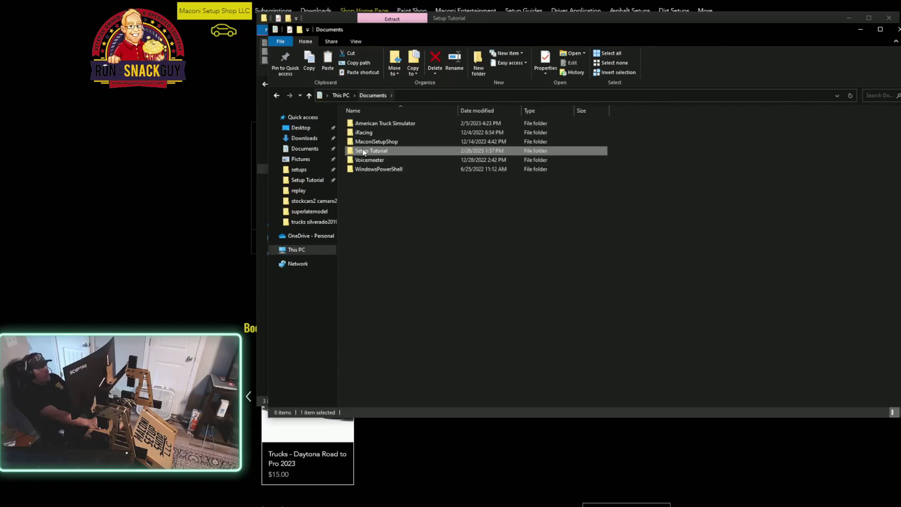
left_click(373, 133)
double_click(373, 133)
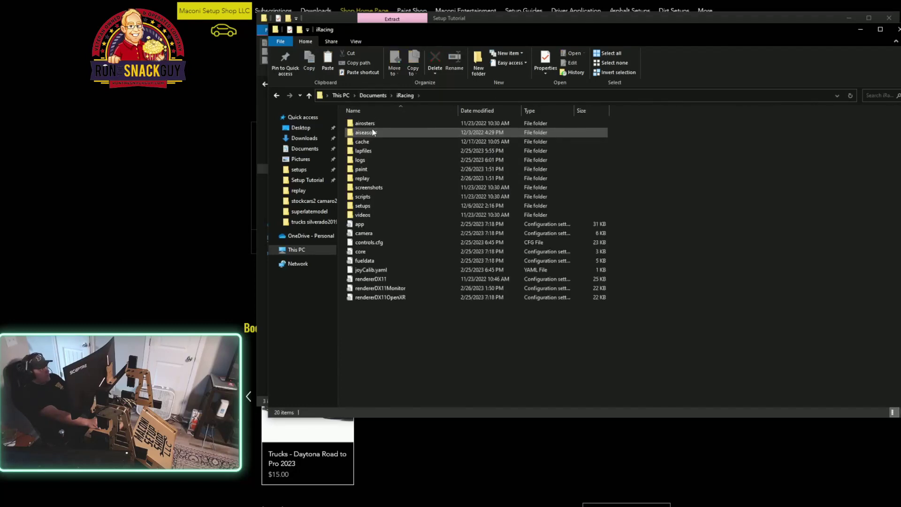
double_click(366, 207)
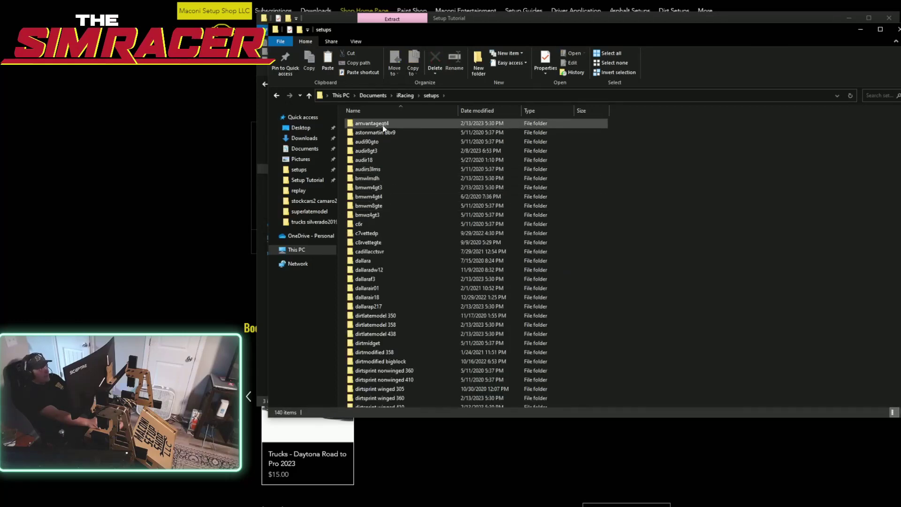
scroll(377, 301, "down", 4)
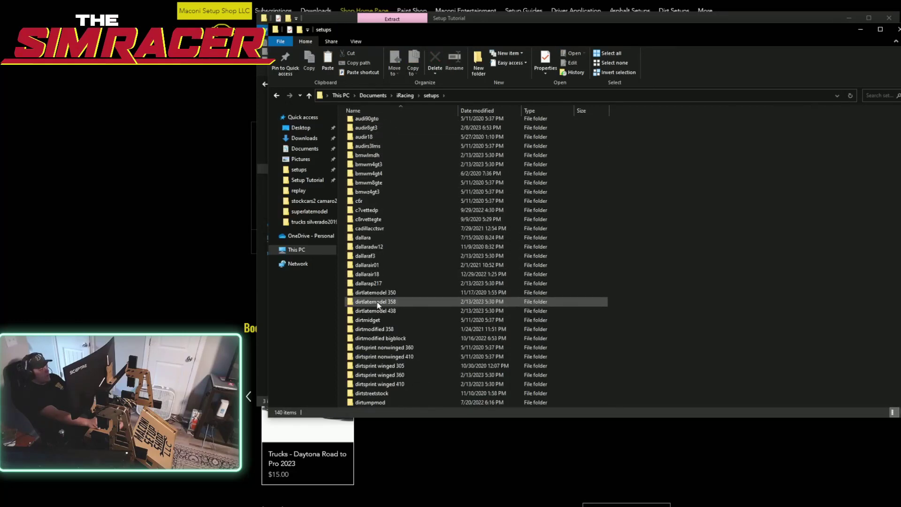
scroll(378, 305, "down", 4)
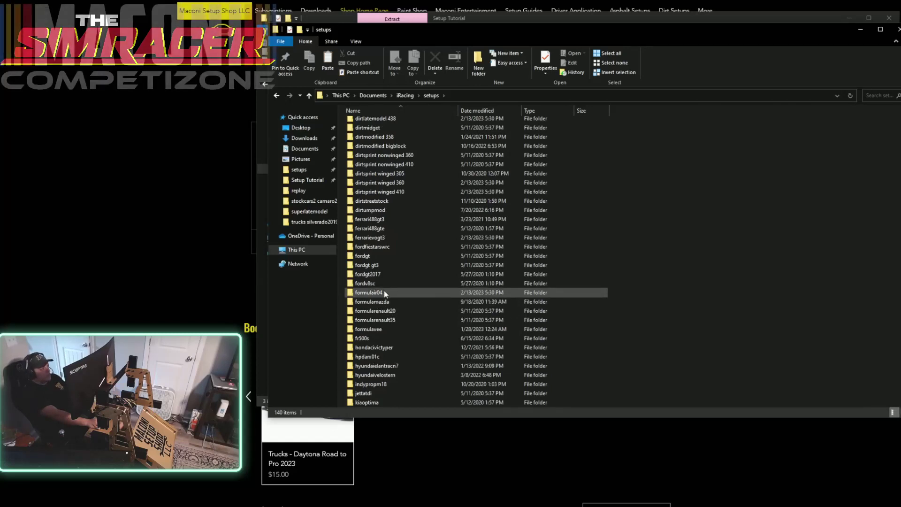
scroll(405, 262, "down", 5)
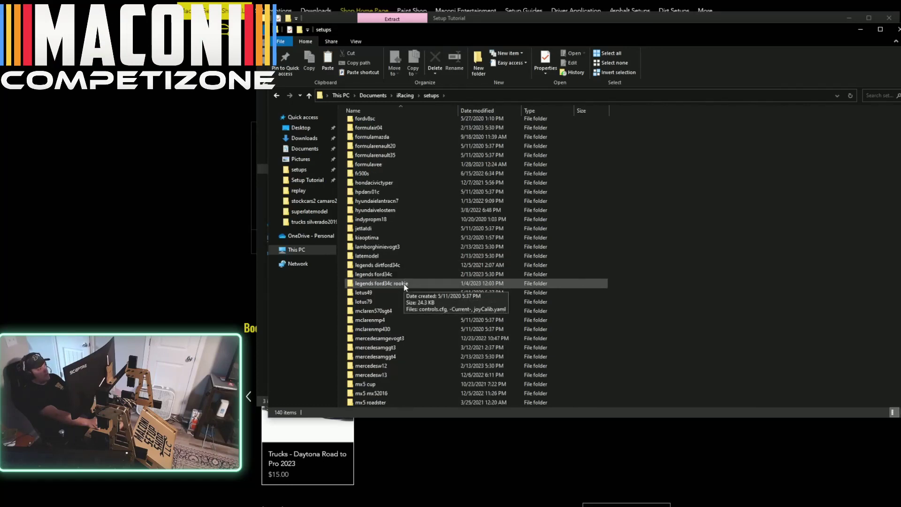
scroll(397, 279, "down", 1)
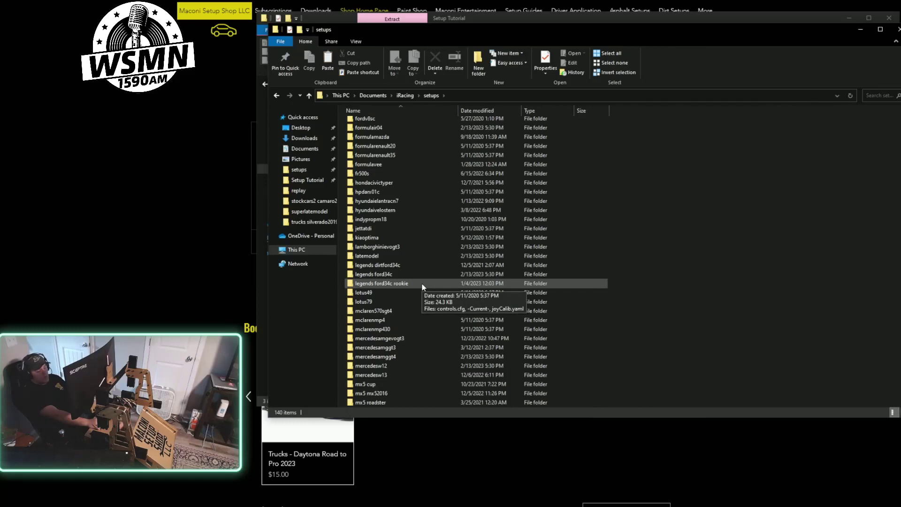
scroll(422, 287, "down", 7)
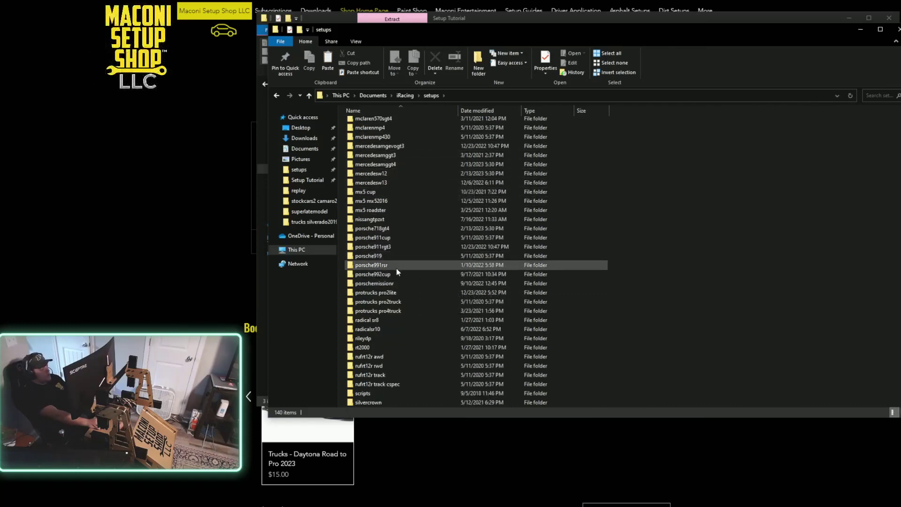
scroll(396, 282, "down", 7)
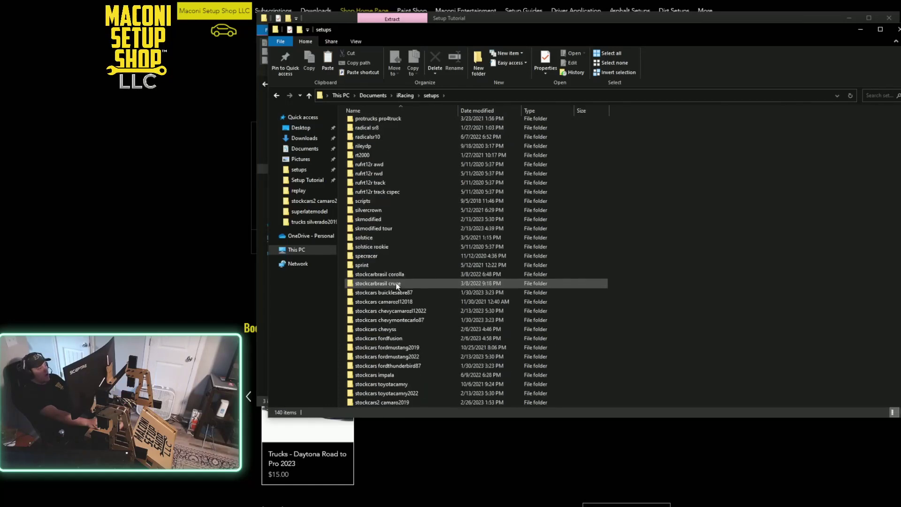
scroll(397, 285, "down", 3)
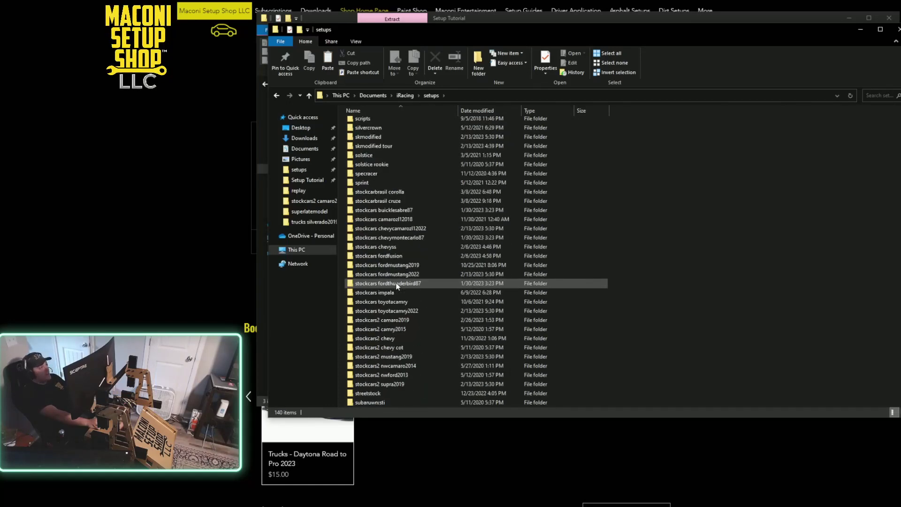
scroll(396, 284, "down", 2)
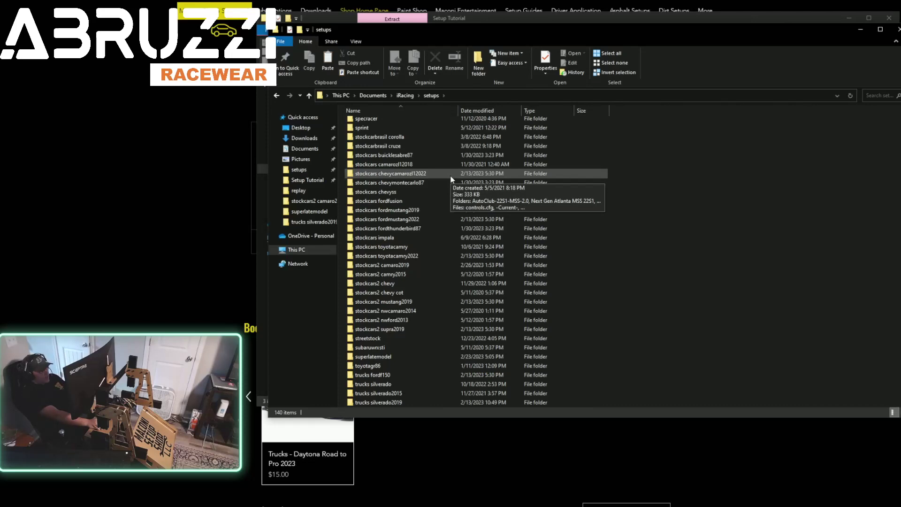
scroll(401, 310, "down", 3)
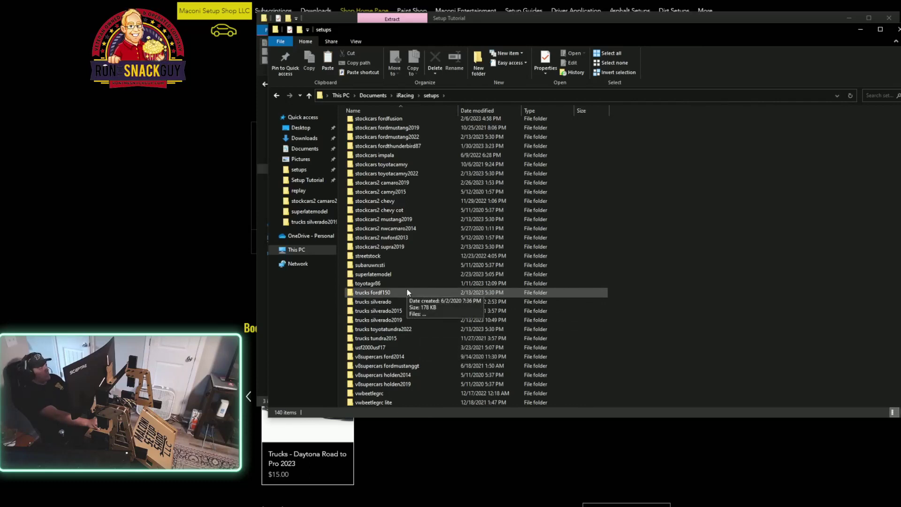
scroll(407, 289, "up", 2)
scroll(398, 167, "up", 2)
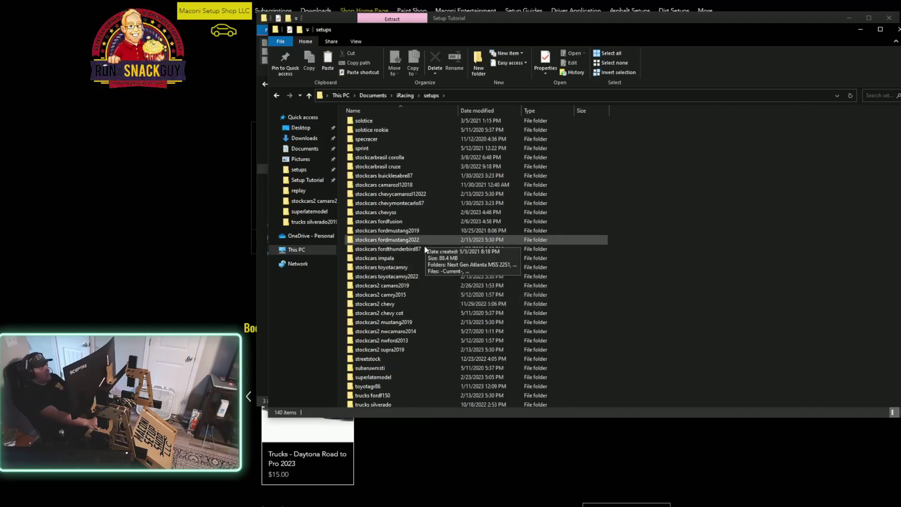
- Paste the Chicagoland folder into stockcars2 camaro2019, check its setup files, and return to iRacing
double_click(412, 285)
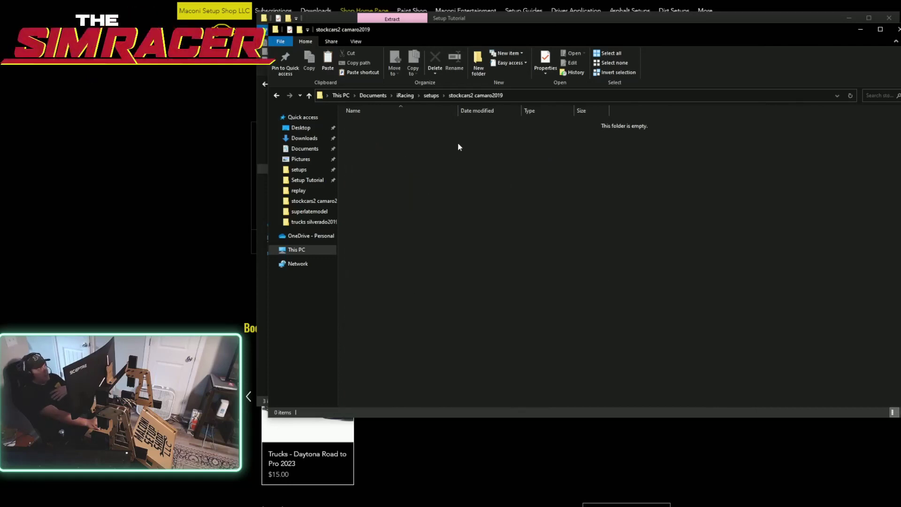
right_click(437, 126)
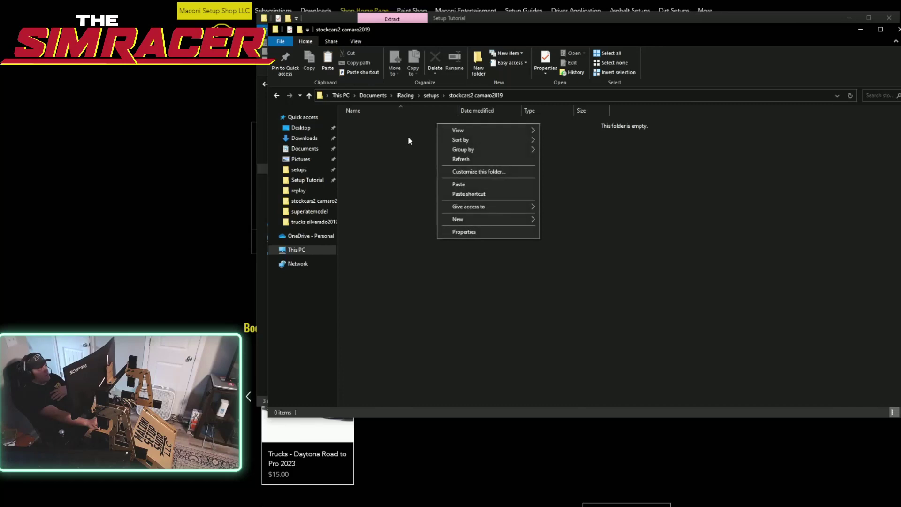
left_click(458, 185)
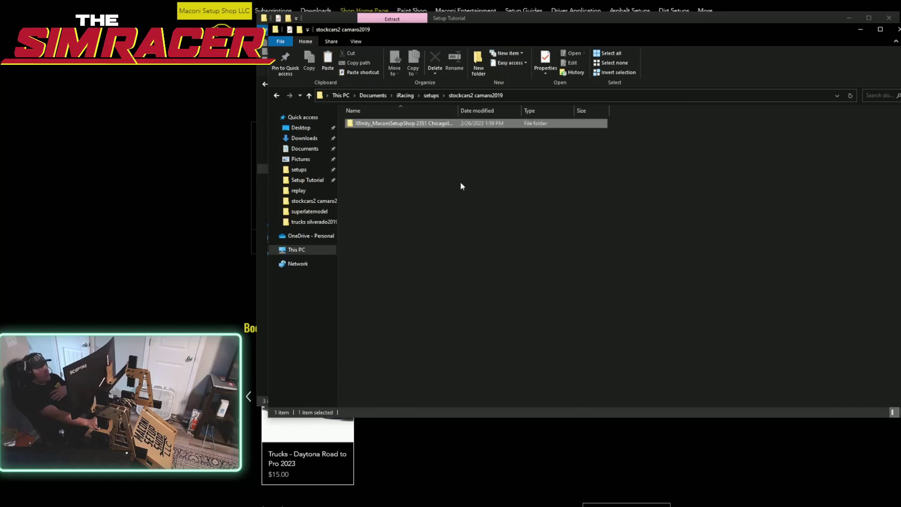
double_click(406, 124)
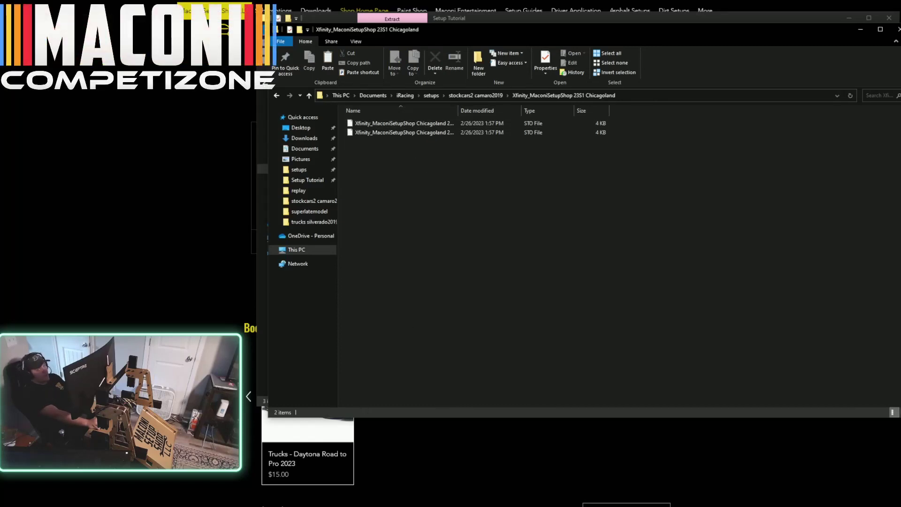
key("alt+Tab")
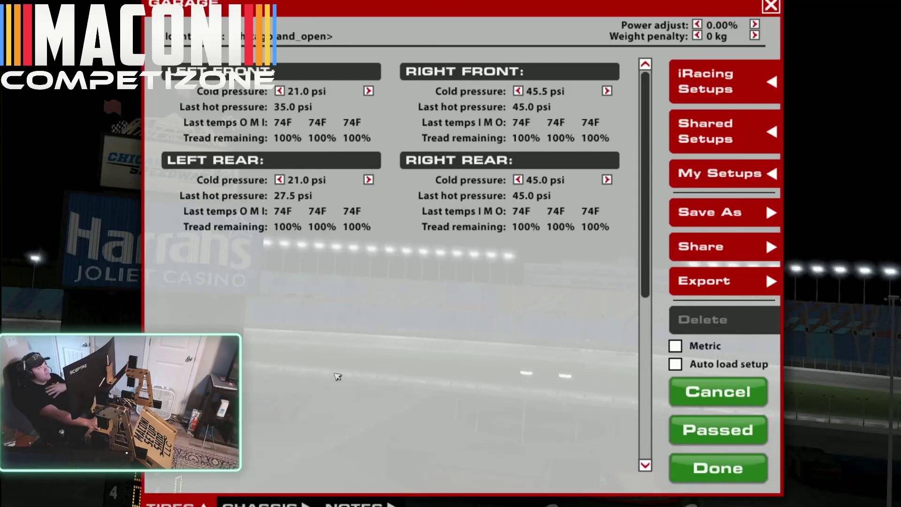
- Close and reopen the garage, then browse My Setups
left_click(768, 10)
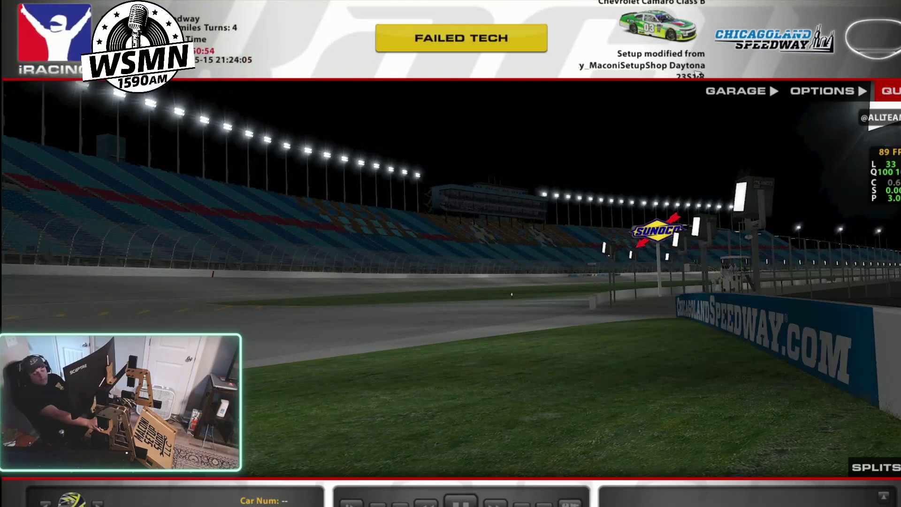
left_click(727, 96)
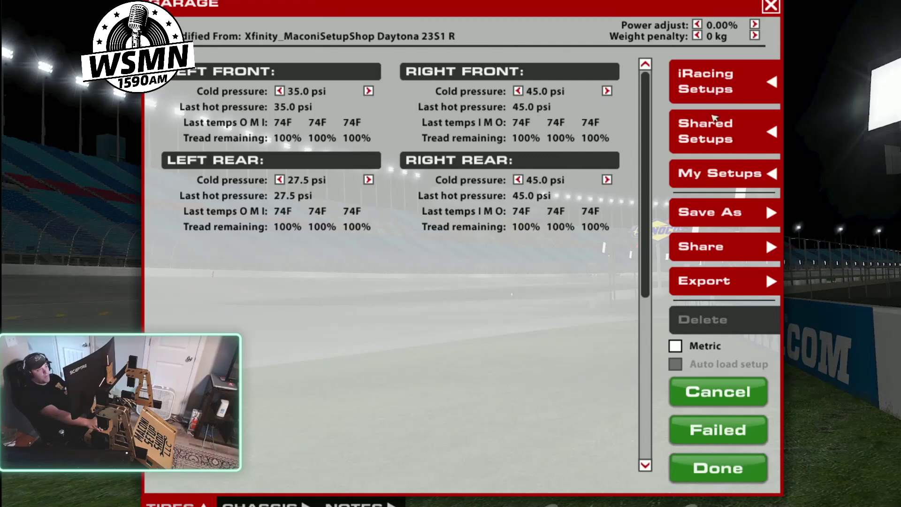
left_click(711, 172)
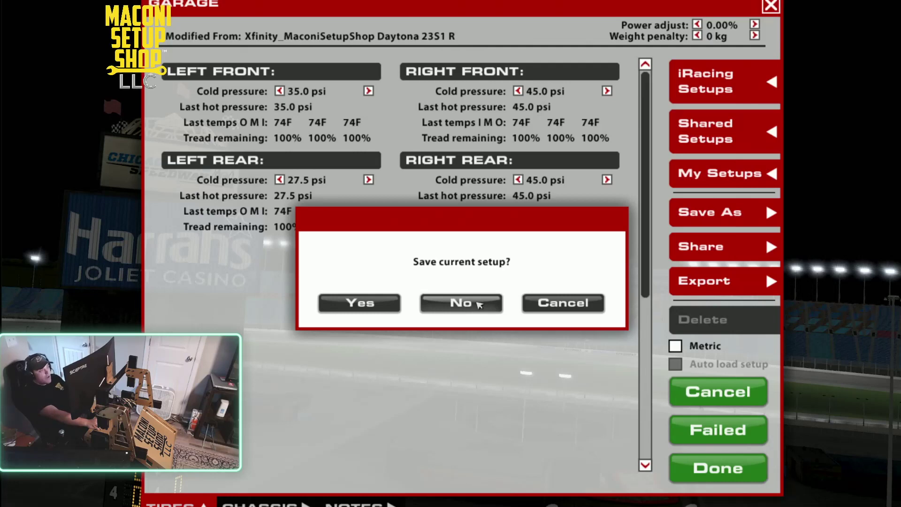
- Decline saving, open the Chicagoland folder, and select the Chicagoland 23S1 R.sto setup
left_click(479, 304)
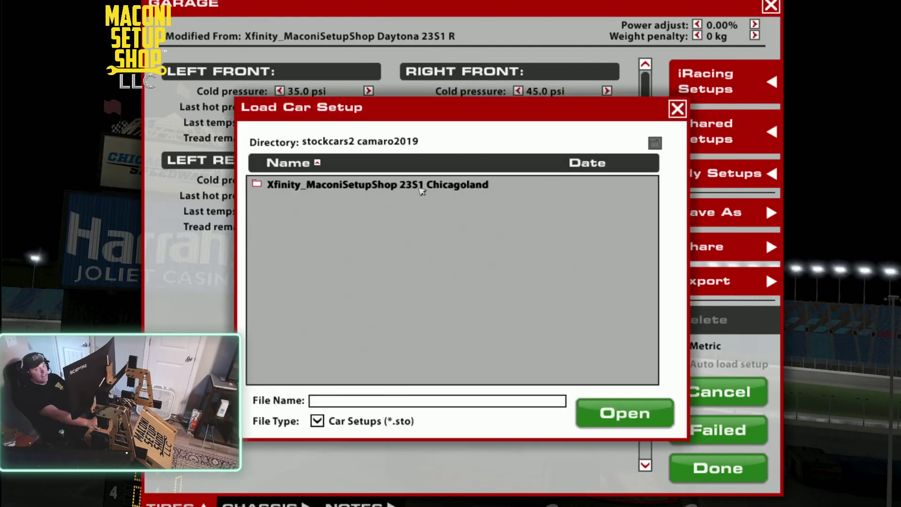
double_click(421, 185)
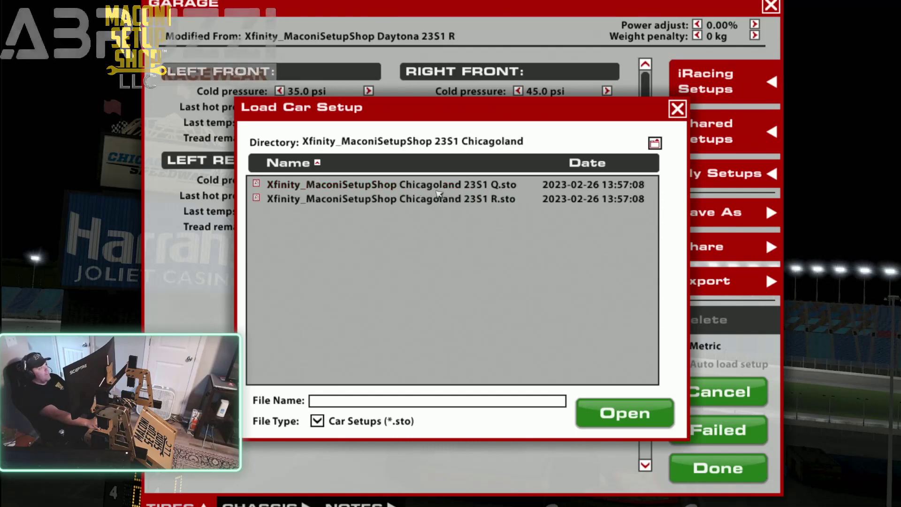
left_click(465, 187)
left_click(472, 200)
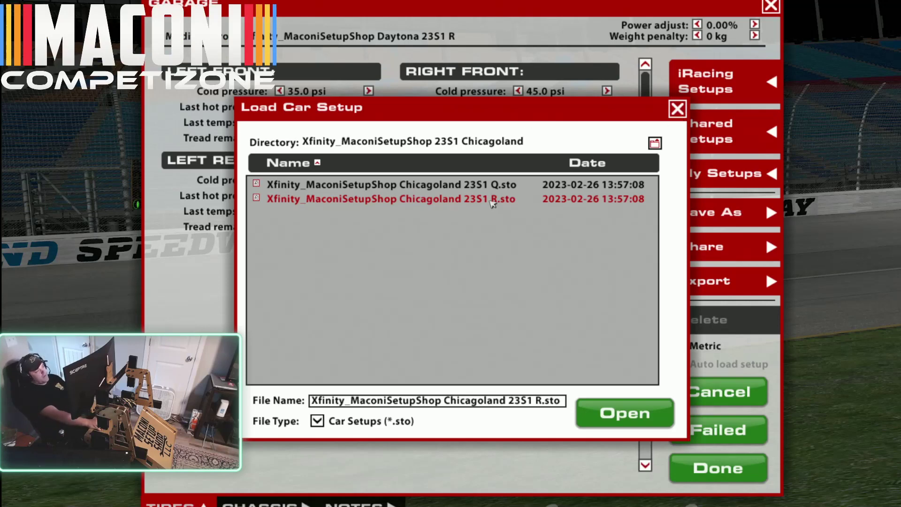
- Load the Chicagoland R setup, then the Q setup, and finish with Done
double_click(492, 200)
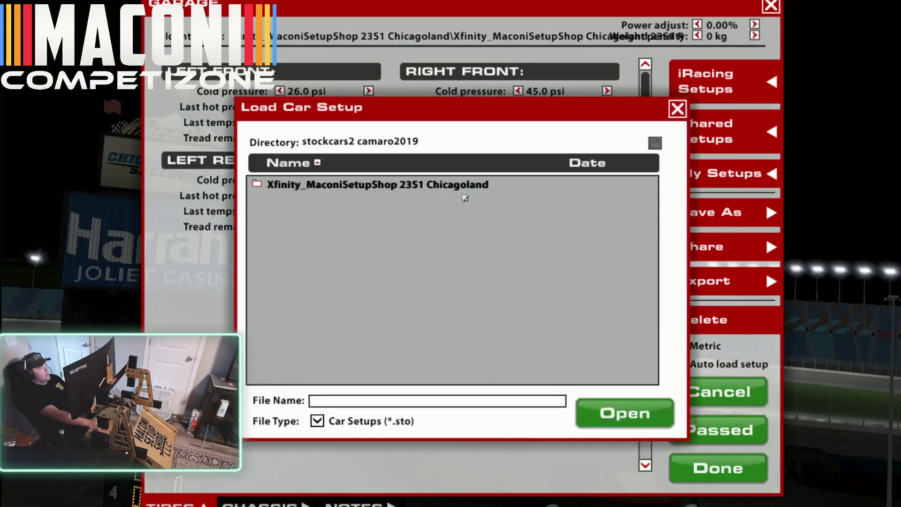
double_click(415, 185)
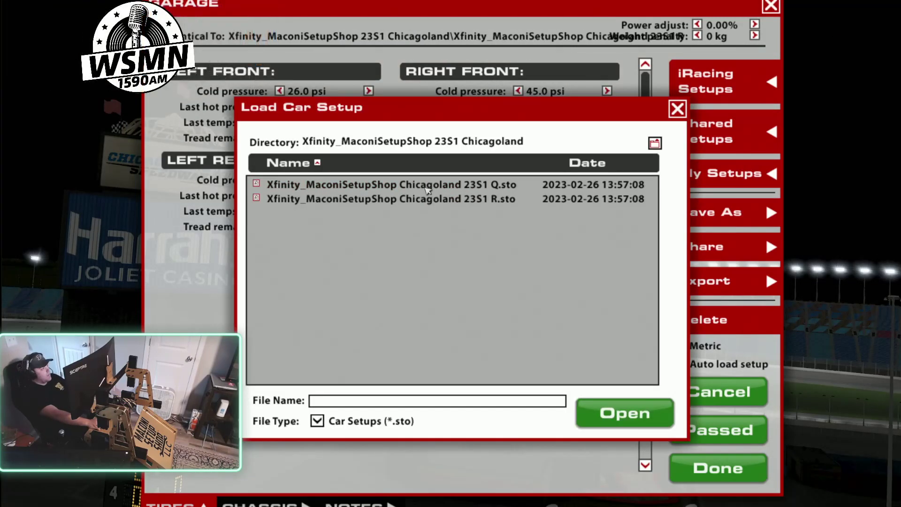
double_click(427, 190)
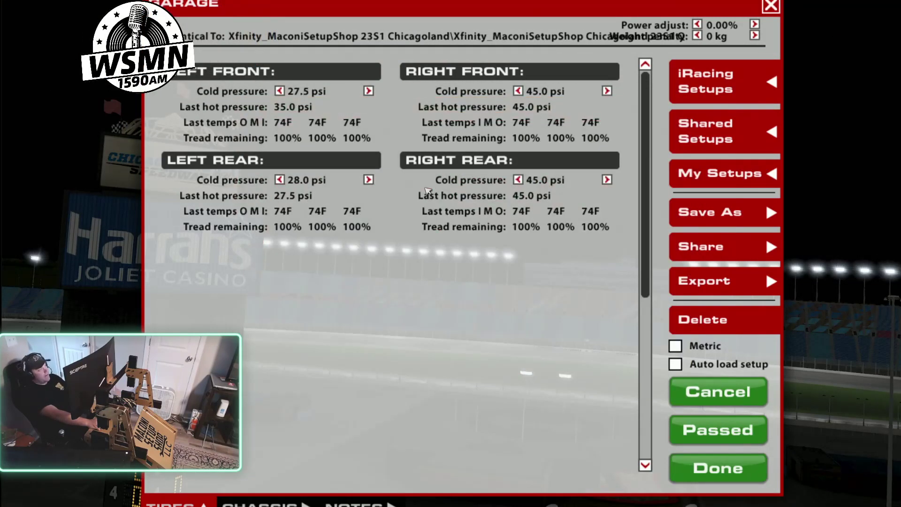
left_click(718, 467)
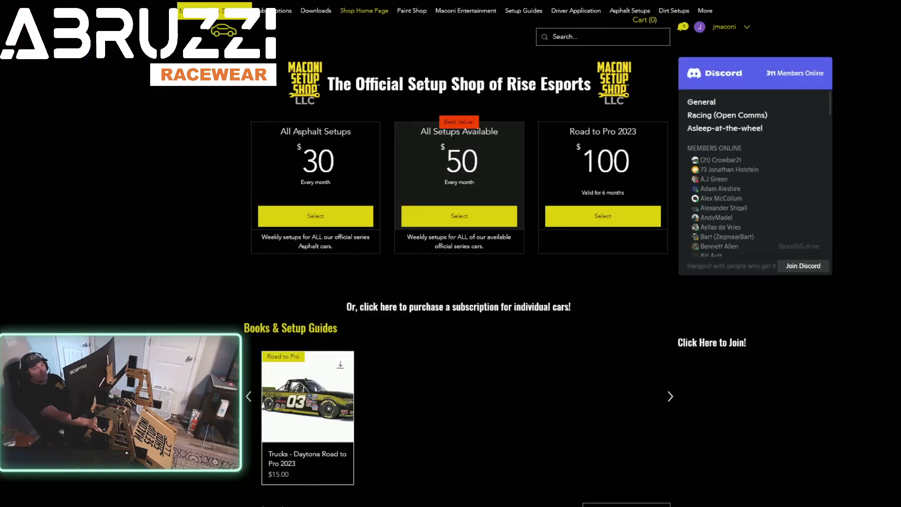
- Show the Maconi Setup Shop monthly subscription plans
left_click(277, 12)
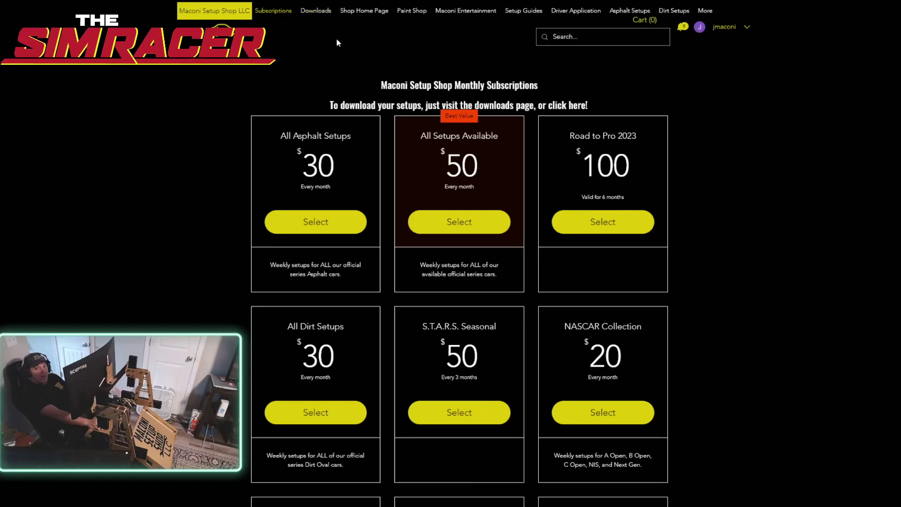
- Open the All Setups Subscription downloads, sort by last updated, and scroll to the newest files
left_click(321, 13)
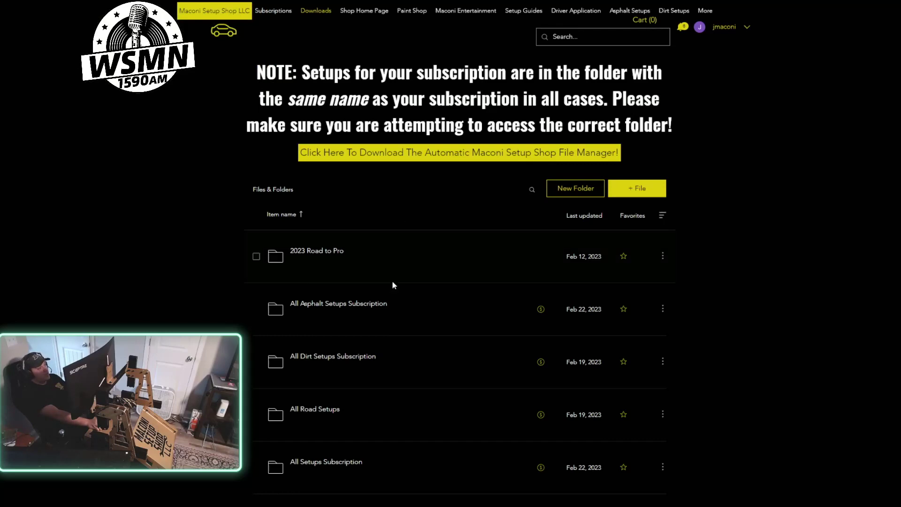
scroll(362, 336, "down", 1)
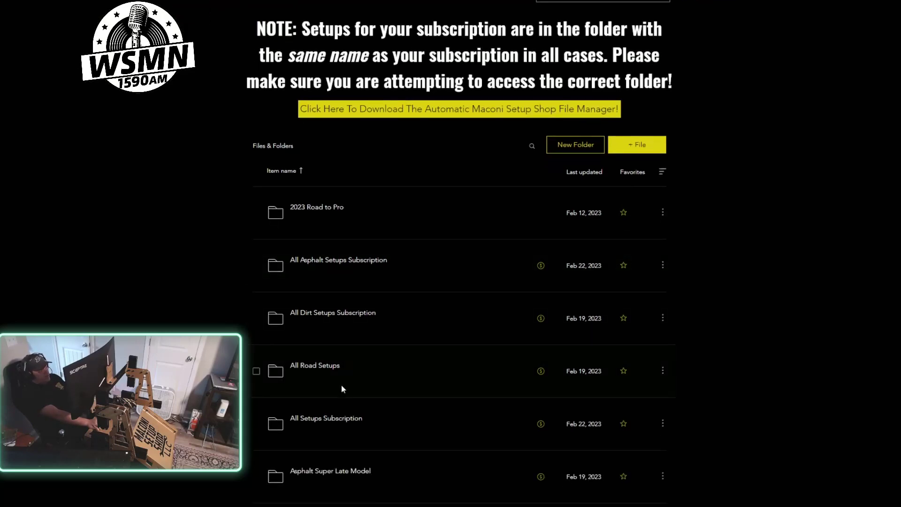
left_click(338, 421)
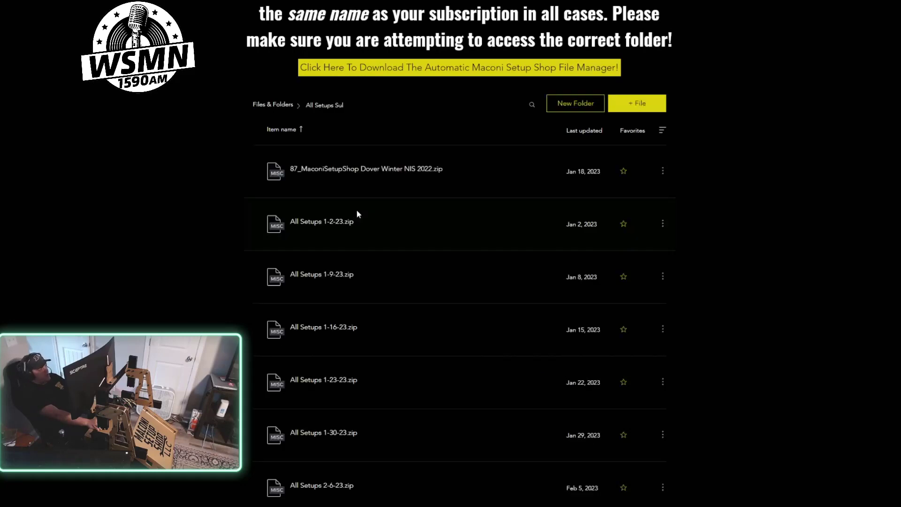
scroll(356, 214, "down", 1)
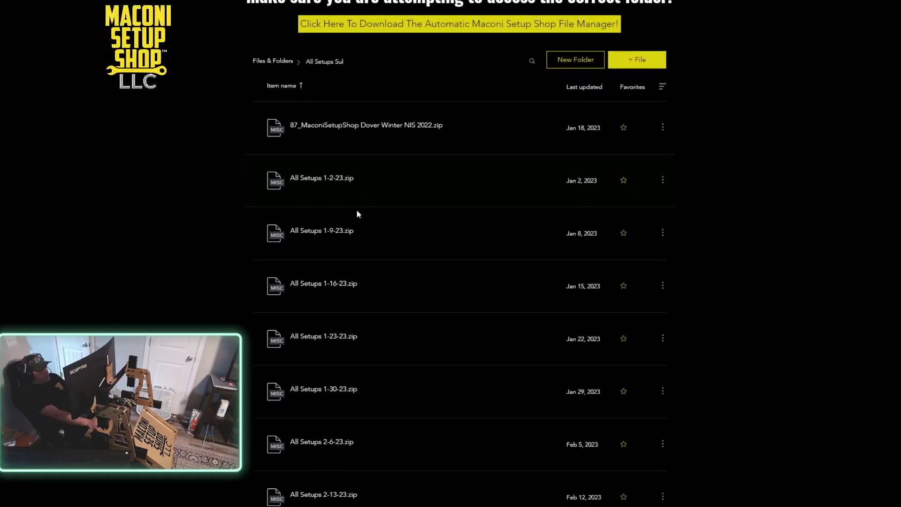
left_click(591, 89)
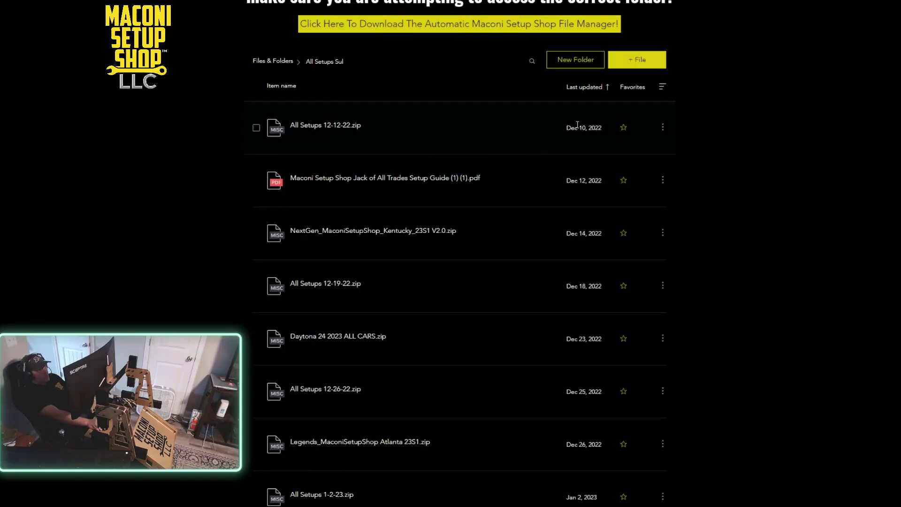
scroll(527, 281, "down", 13)
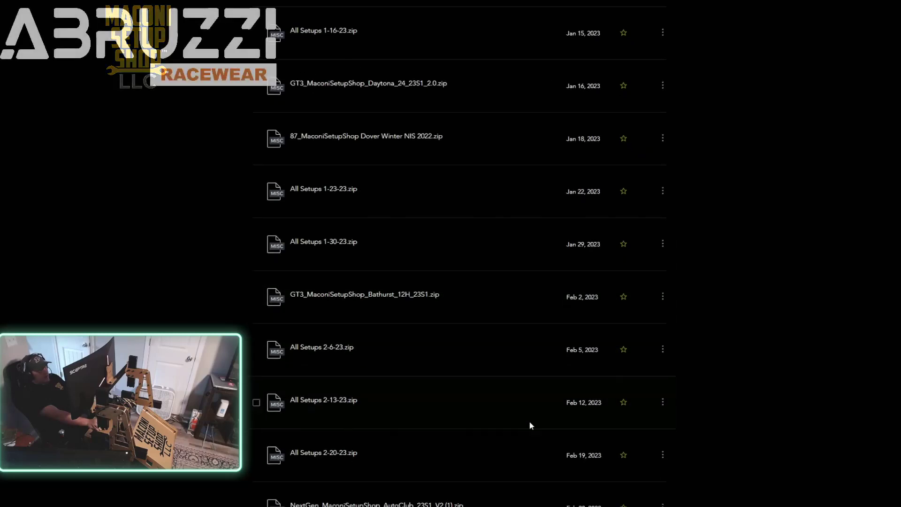
scroll(530, 425, "down", 2)
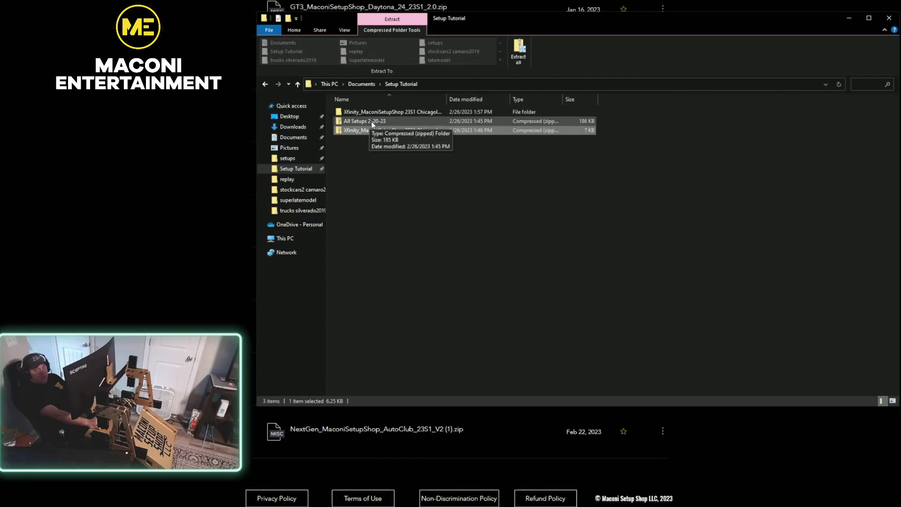
- Check the All Setups 2-20-23 zip in Setup Tutorial, then return to the shop's downloads page
left_click(370, 121)
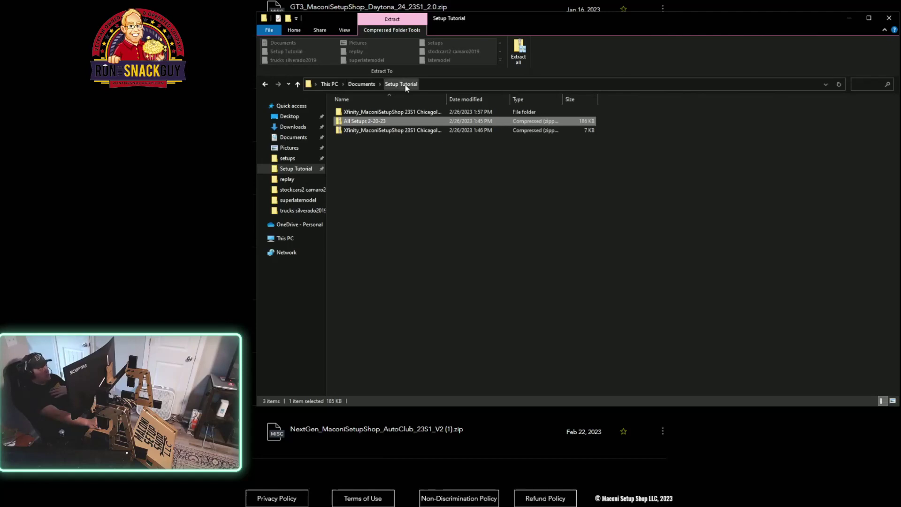
left_click(93, 287)
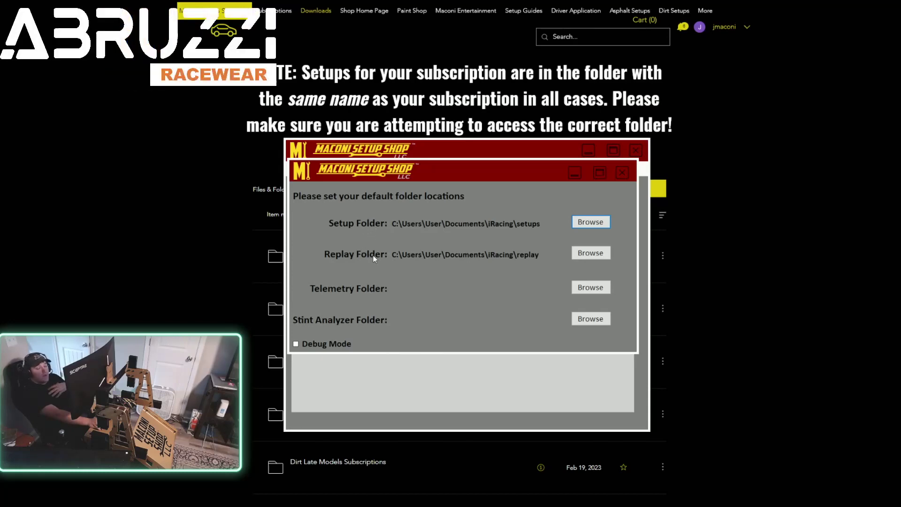
- Set the default Setup folder to Documents\iRacing\setups
left_click(582, 223)
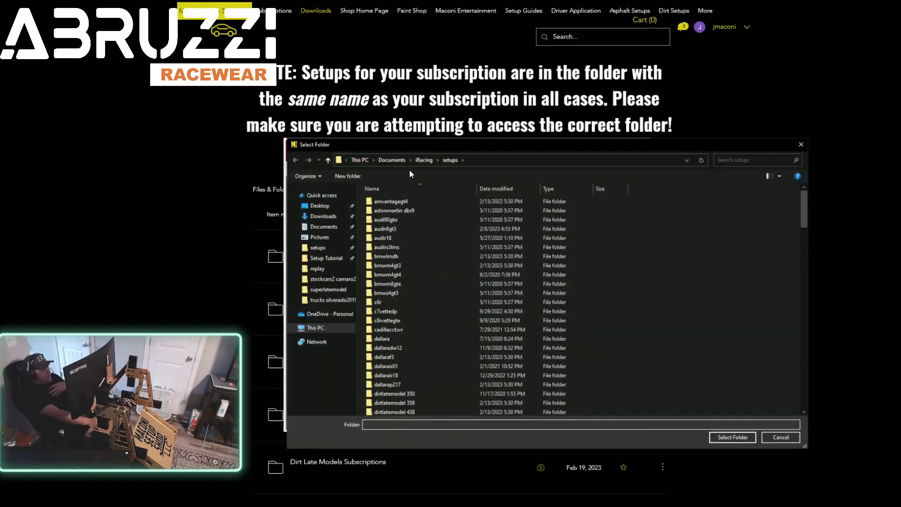
left_click(325, 227)
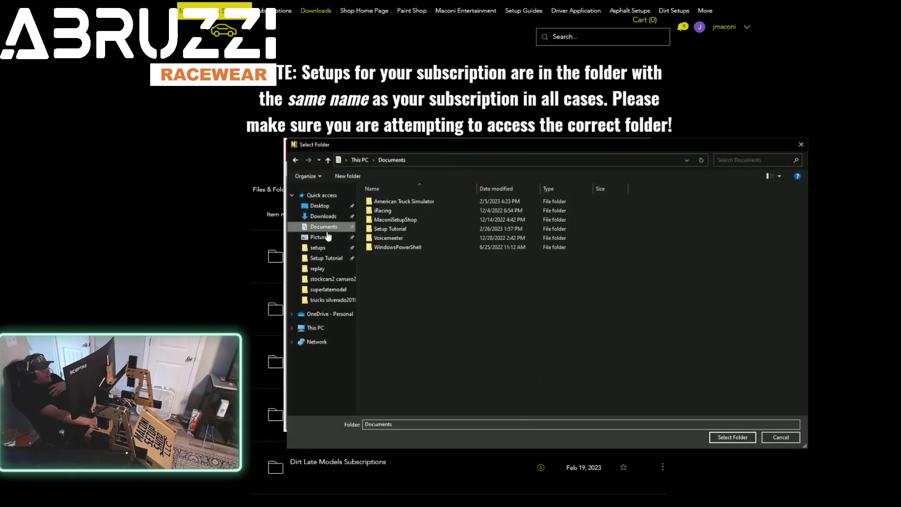
double_click(389, 210)
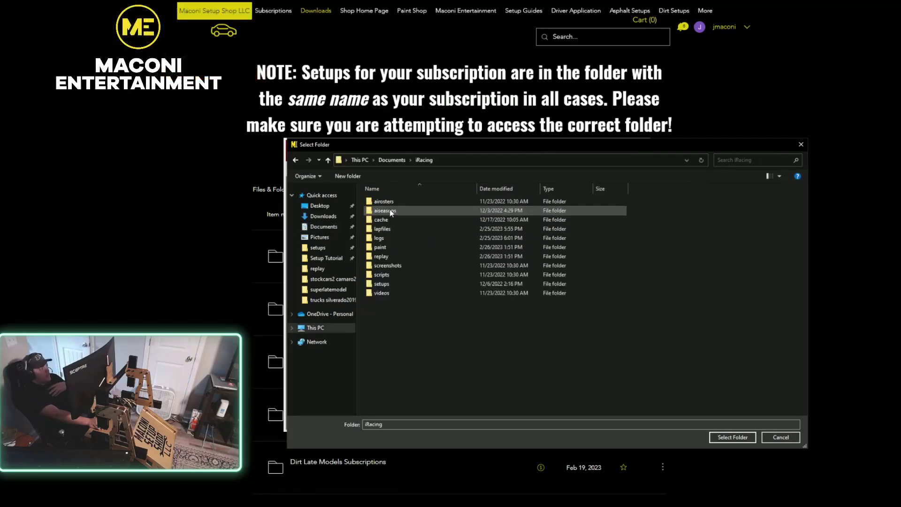
double_click(382, 283)
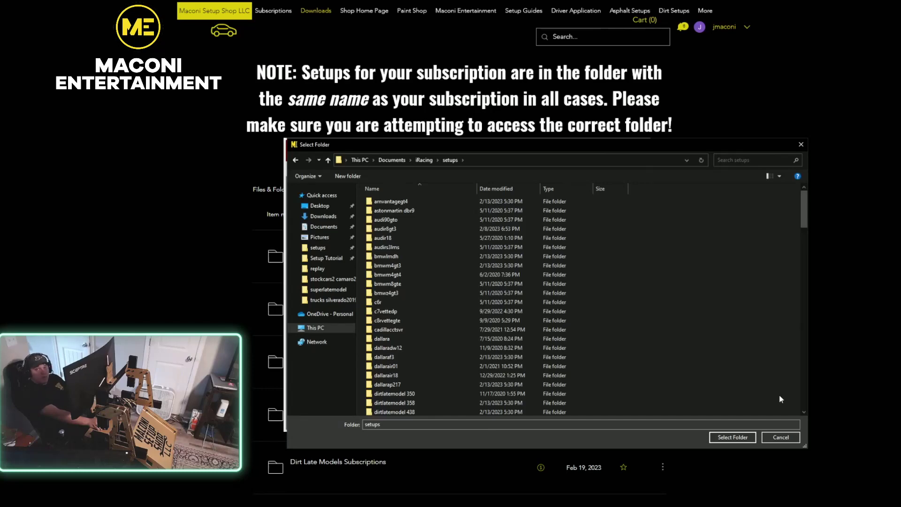
left_click(737, 434)
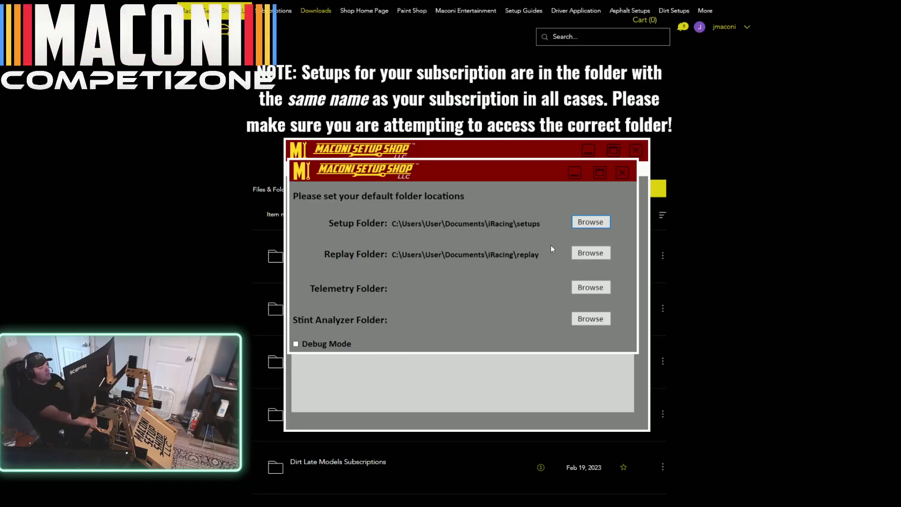
- Set the default Replay folder to Documents\iRacing\replay
left_click(586, 254)
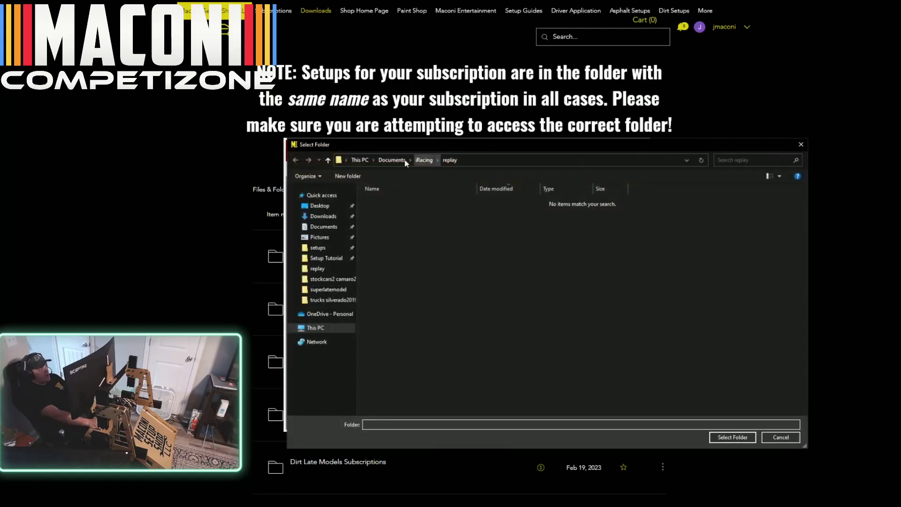
left_click(385, 160)
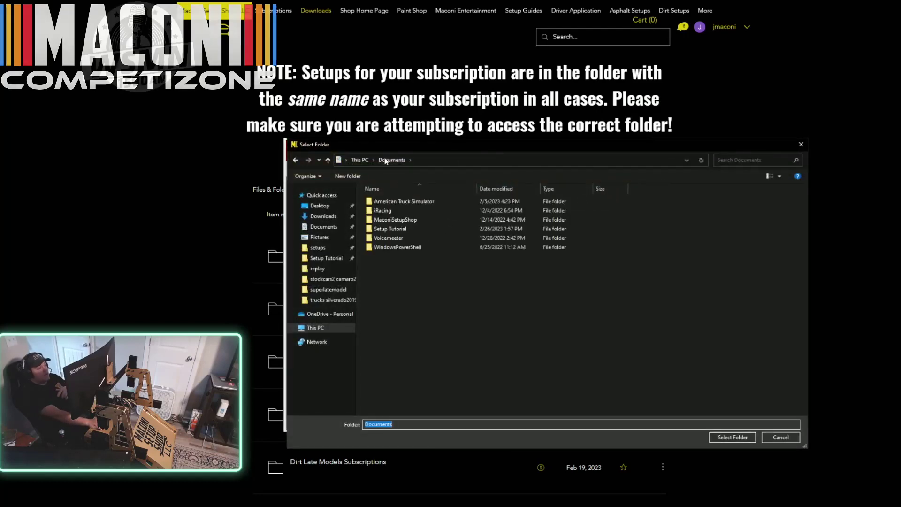
left_click(383, 211)
double_click(383, 211)
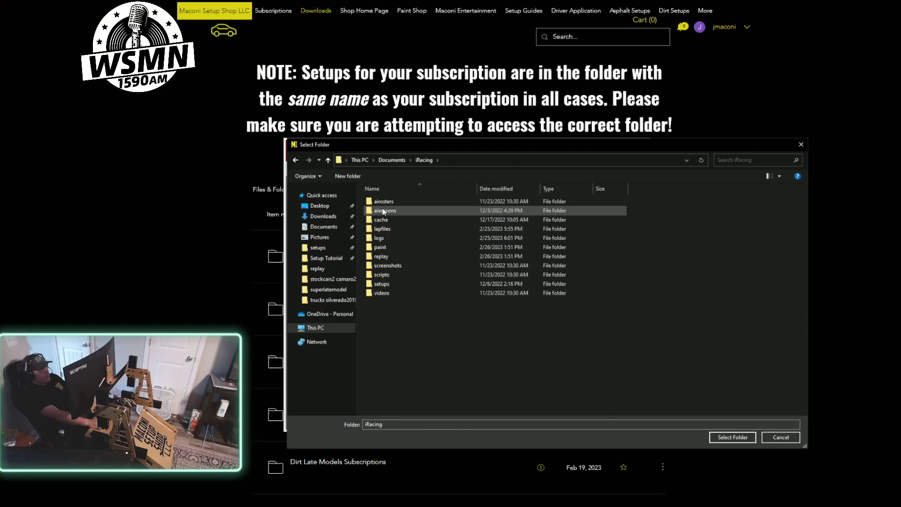
double_click(384, 256)
left_click(737, 436)
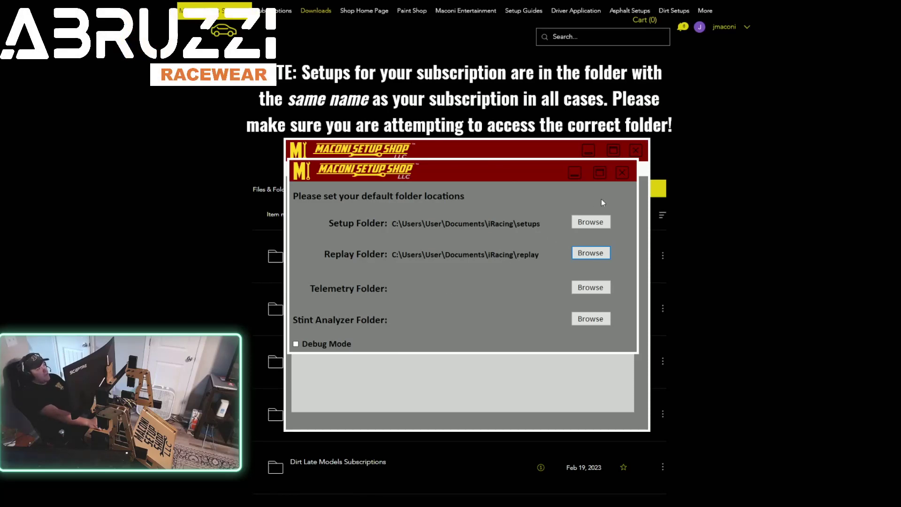
- Close the folder settings and open the All Setups 2-20-23 datapack from Documents\Setup Tutorial
left_click(622, 176)
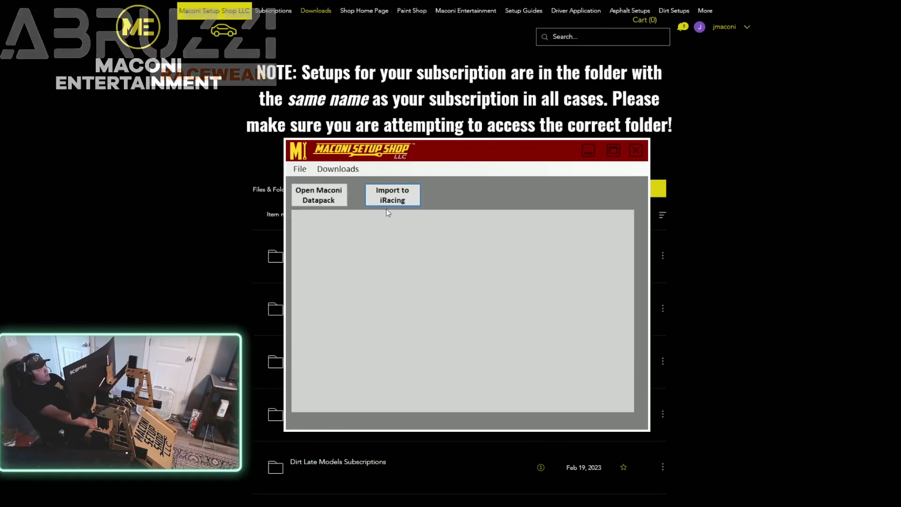
left_click(320, 201)
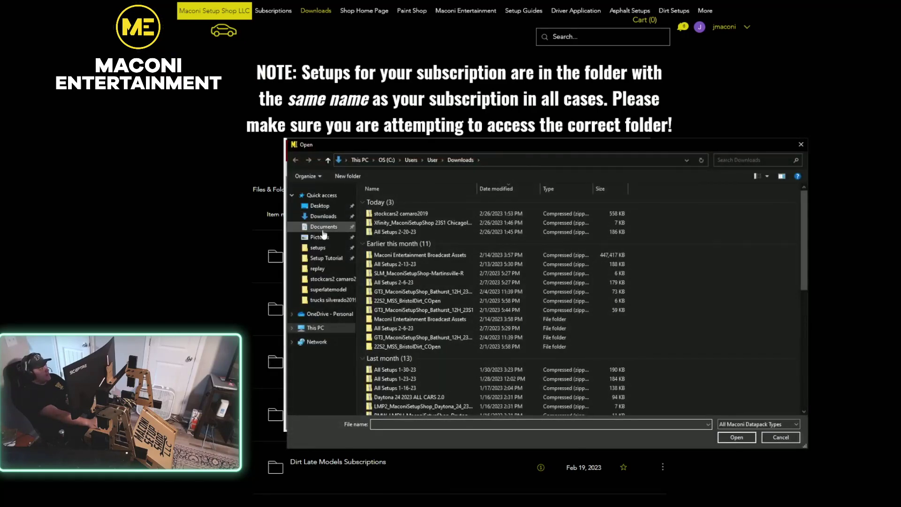
left_click(323, 228)
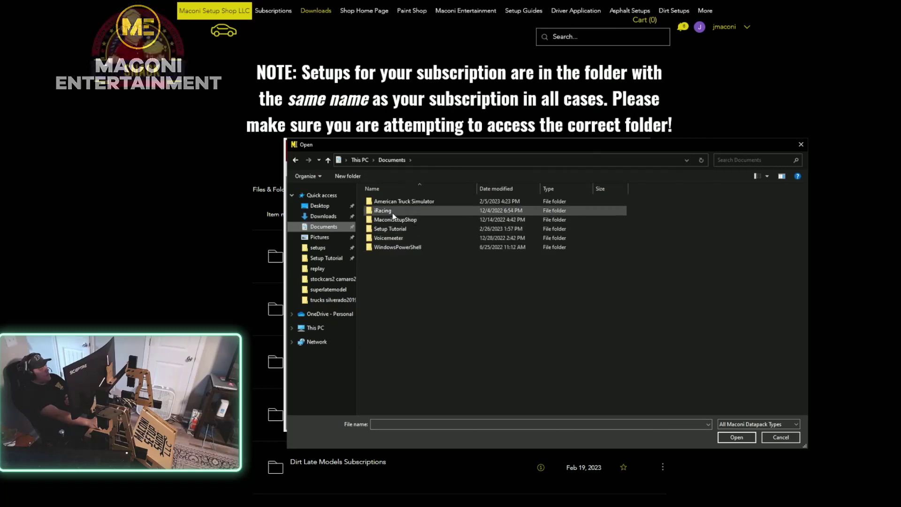
double_click(392, 229)
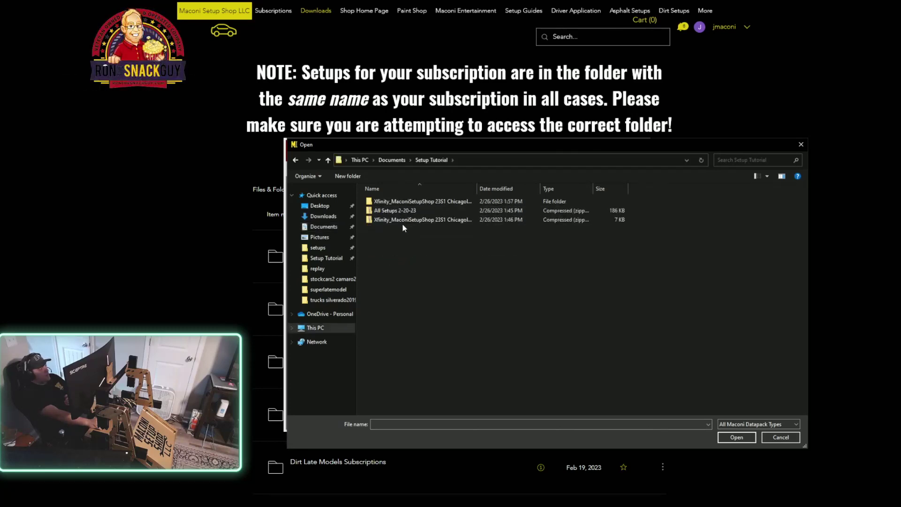
double_click(409, 214)
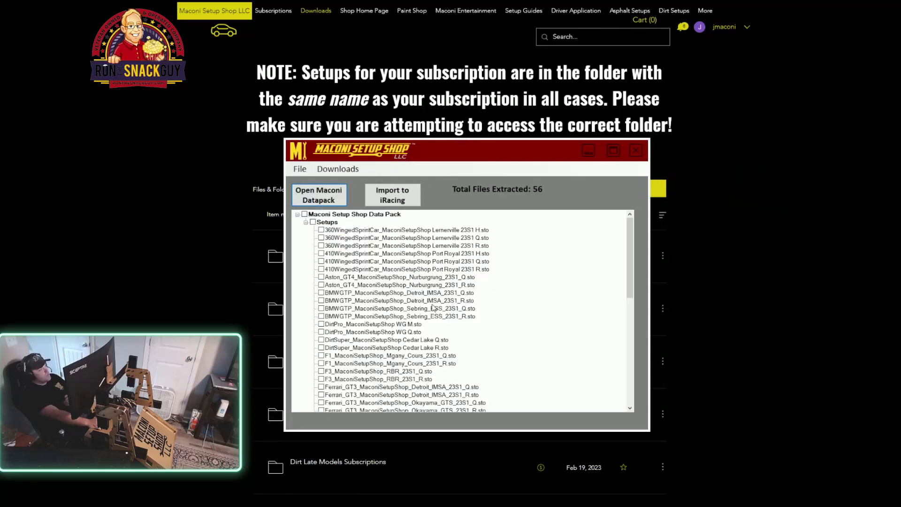
- Tick the root Maconi Setup Shop Data Pack checkbox to select all 56 setups
scroll(402, 309, "down", 6)
scroll(403, 309, "down", 5)
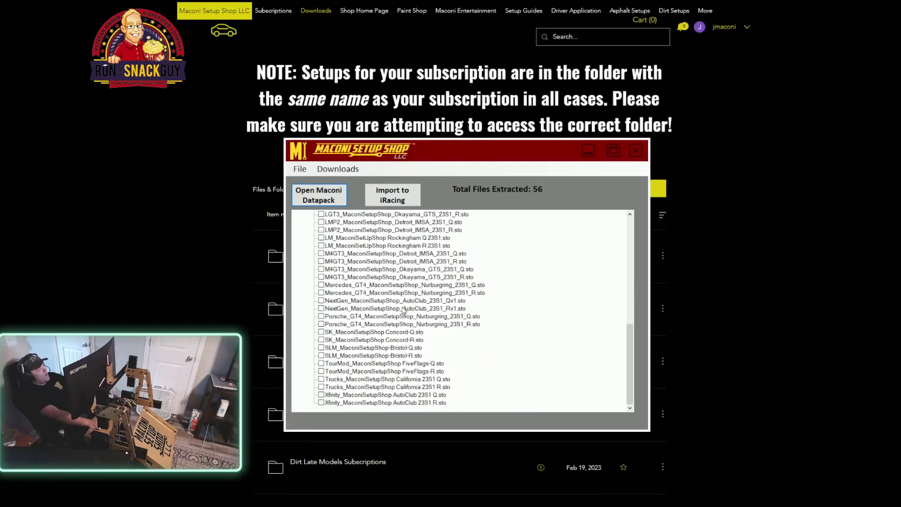
scroll(403, 310, "up", 11)
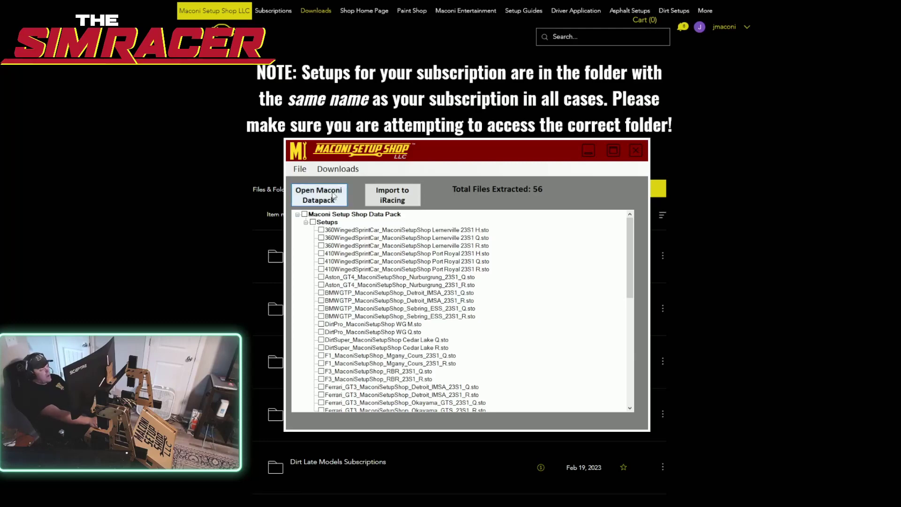
left_click(304, 214)
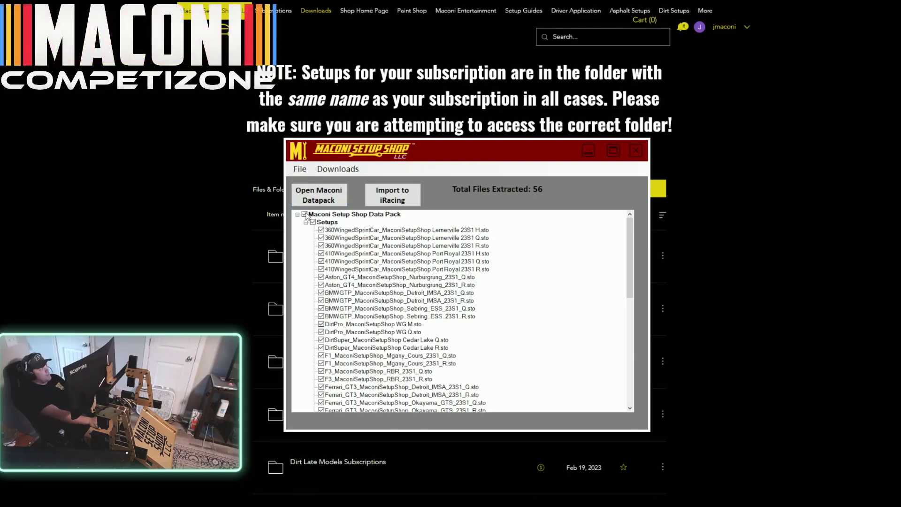
- Import the marked setups into iRacing and acknowledge the 66-setup import summary
left_click(409, 197)
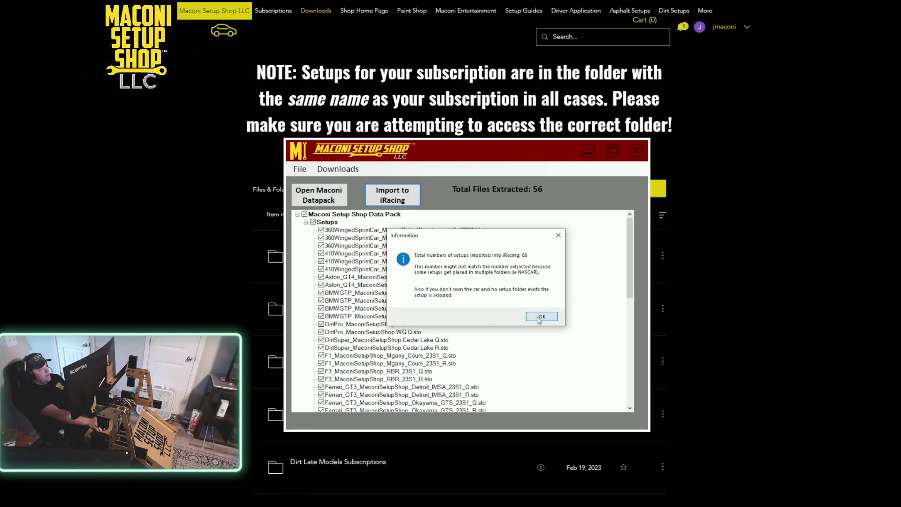
left_click(540, 317)
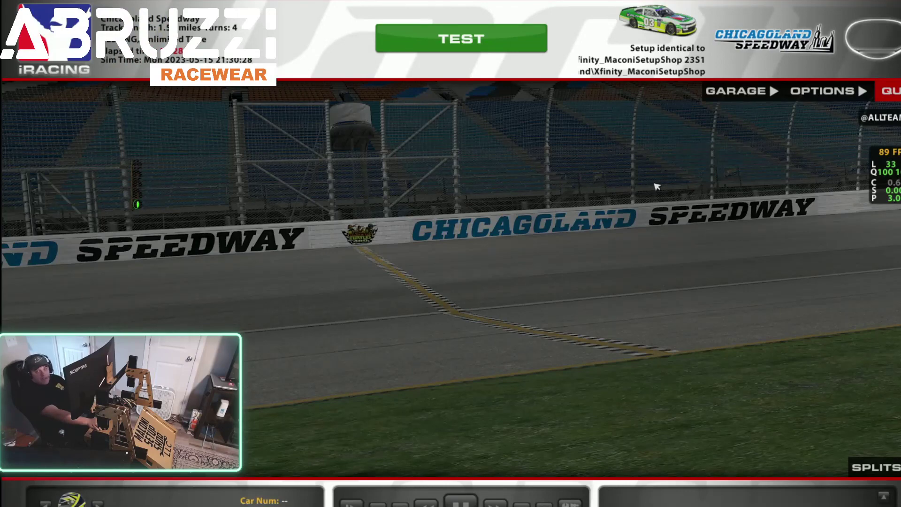
- Open the camaro2019 garage and bring up the Load Car Setup list under My Setups
left_click(735, 93)
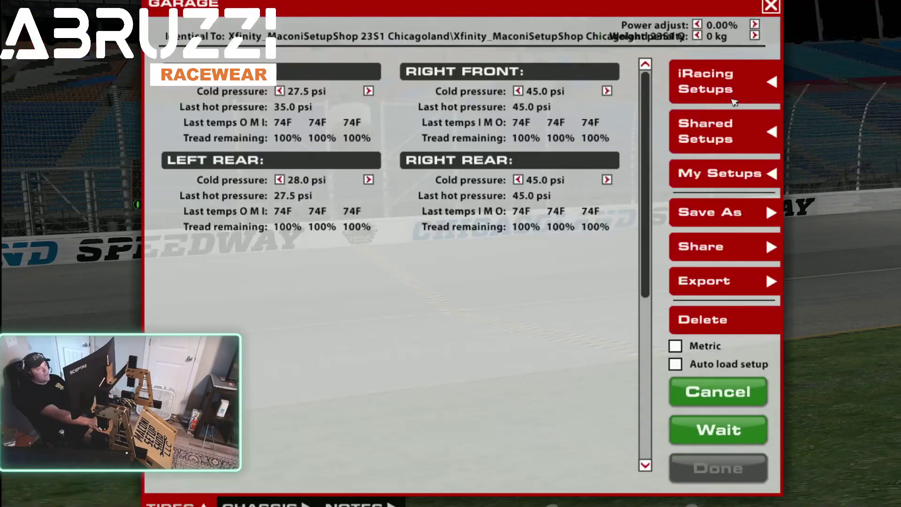
left_click(726, 174)
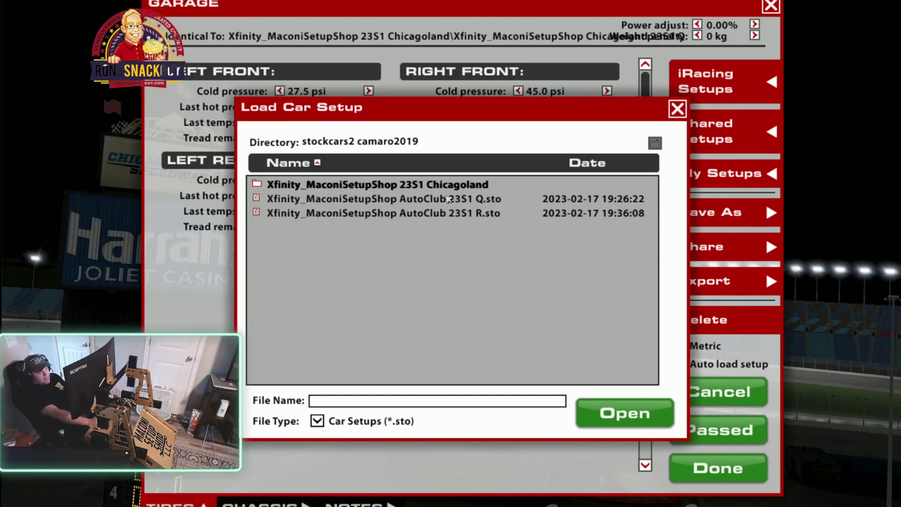
- Sort setups by date, load AutoClub 23S1 Q, then load AutoClub 23S1 R instead
left_click(588, 170)
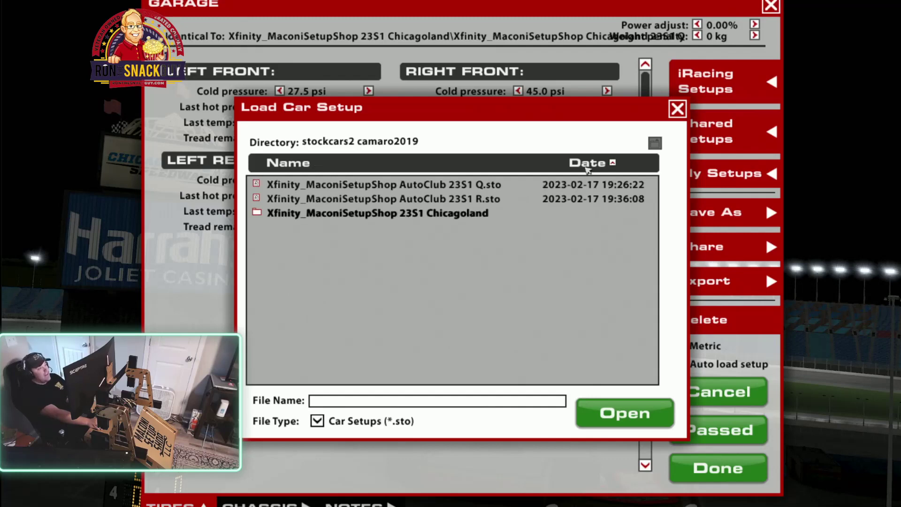
double_click(485, 186)
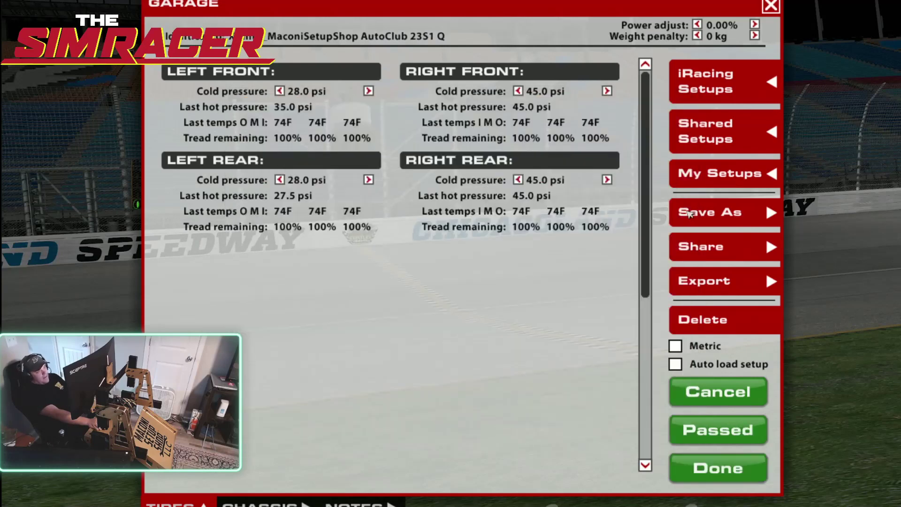
left_click(702, 183)
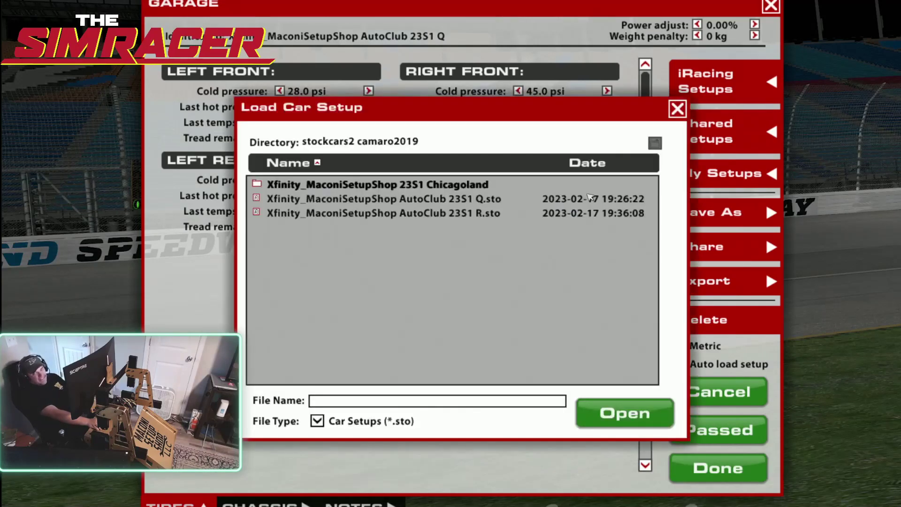
double_click(485, 213)
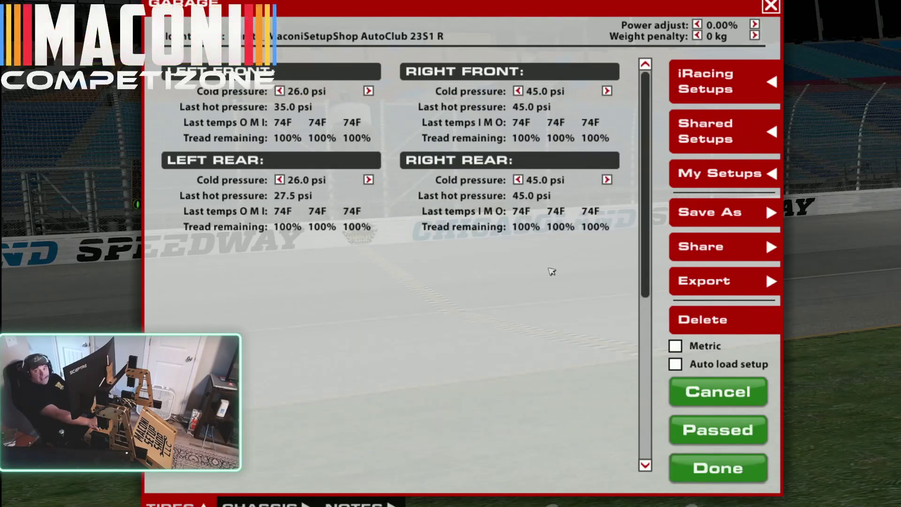